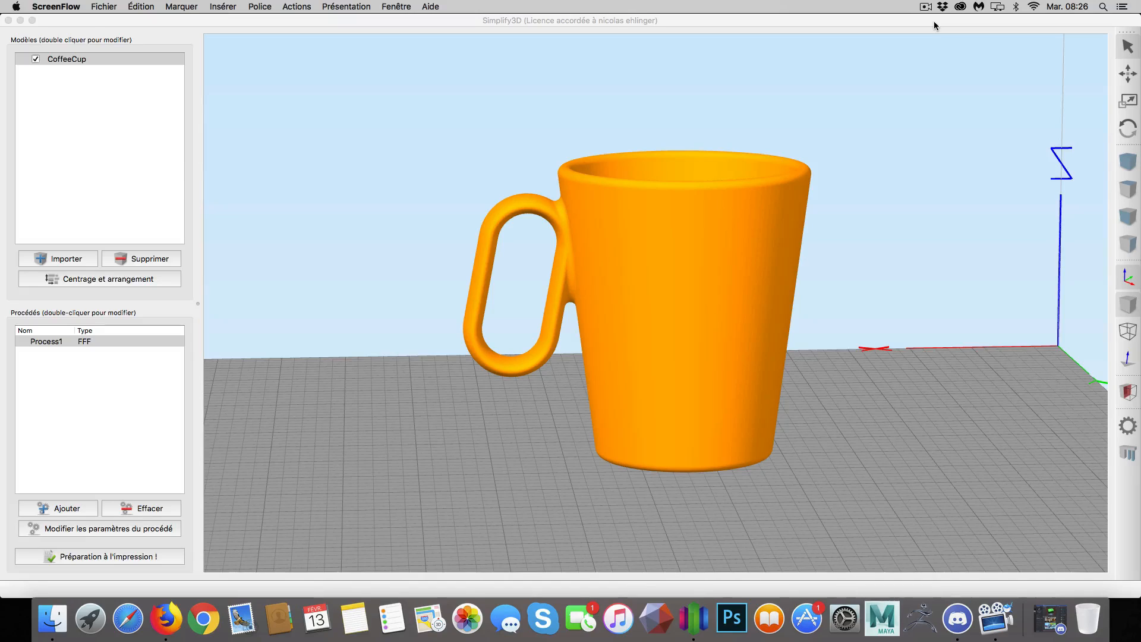
{"action": "left_click", "coordinate": [856, 368]}
{"action": "mouse_move", "coordinate": [865, 369]}
{"action": "left_mouse_down"}
{"action": "mouse_move", "coordinate": [864, 320]}
{"action": "mouse_move", "coordinate": [851, 352]}
{"action": "left_mouse_up"}
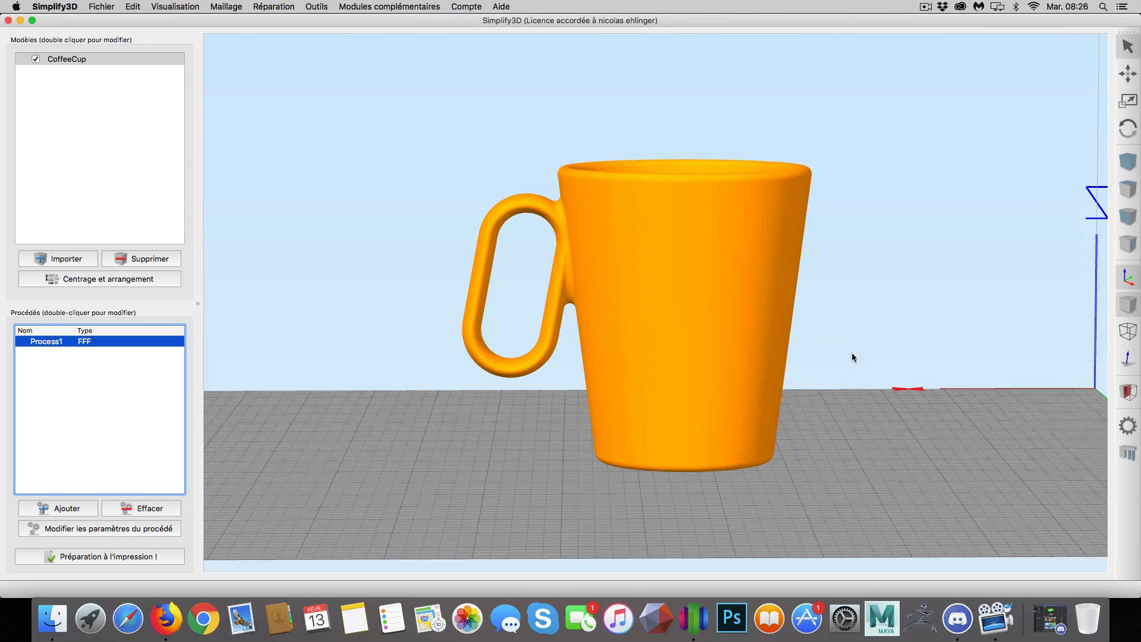
{"action": "left_click_drag", "start_coordinate": [914, 323], "coordinate": [927, 365]}
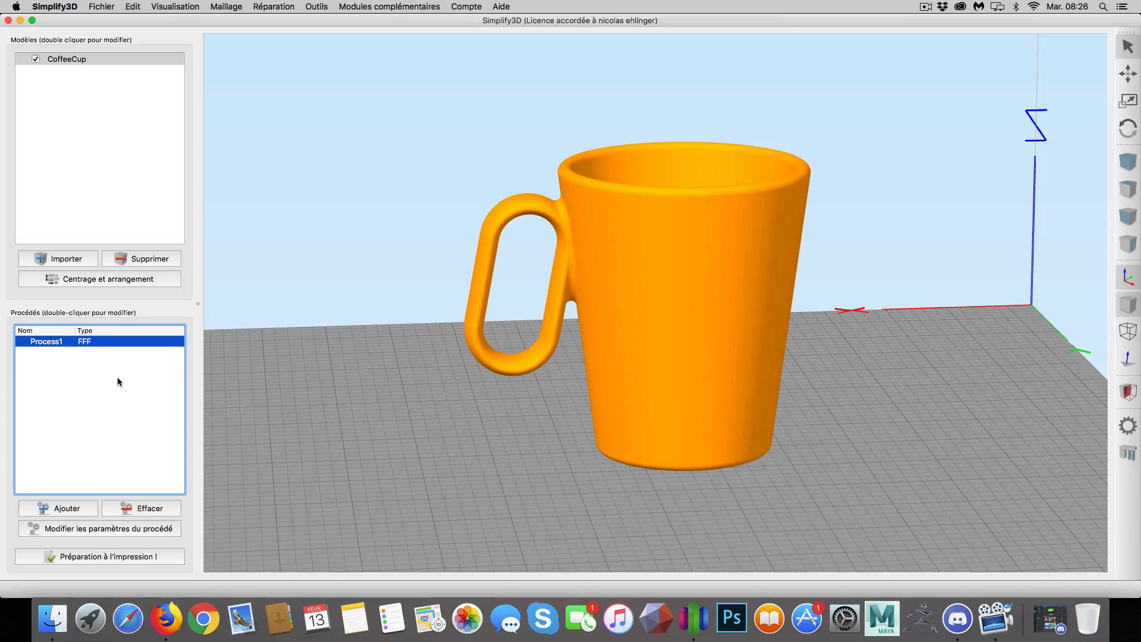
Enable support material production in the Process1 settings and set the support base layers to 5
{"action": "double_click", "coordinate": [95, 341]}
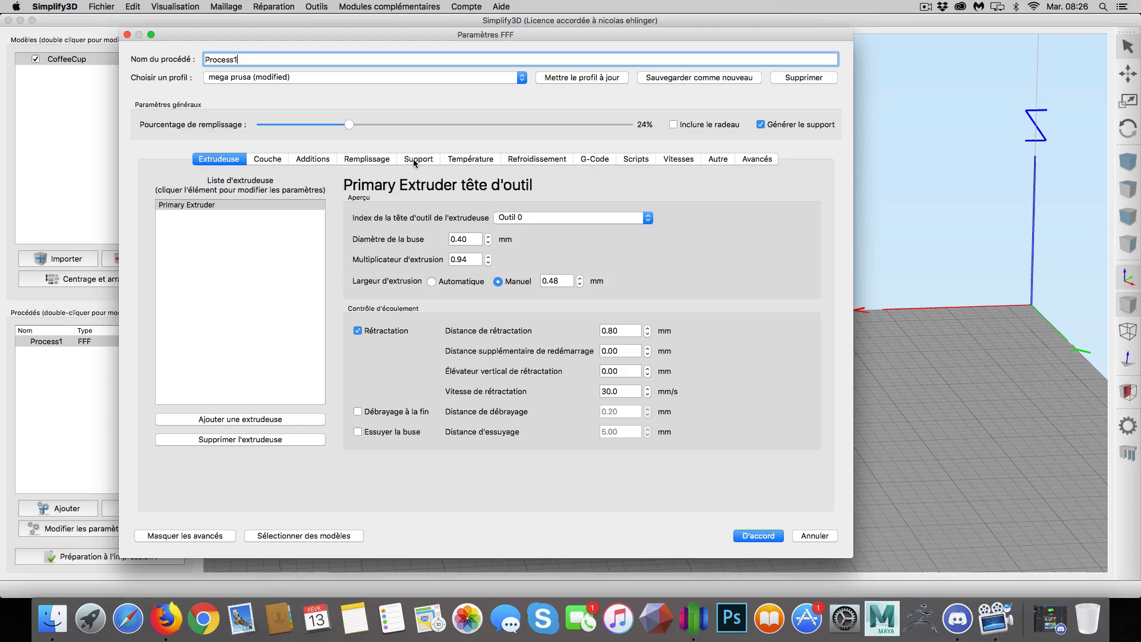
{"action": "left_click", "coordinate": [781, 124]}
{"action": "left_click", "coordinate": [420, 159]}
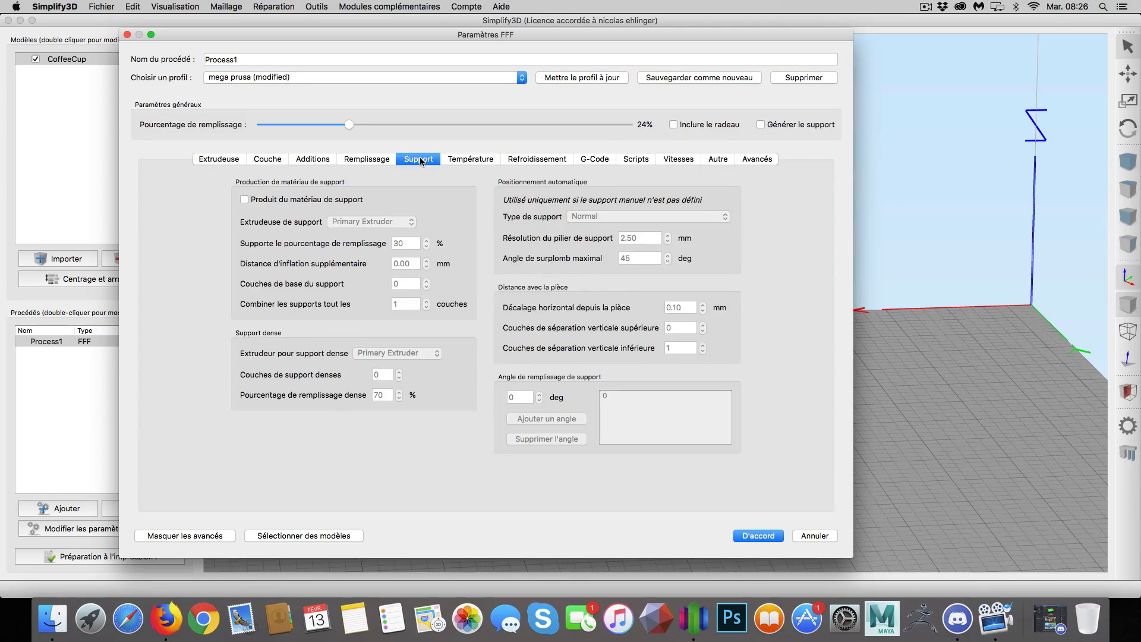
{"action": "left_click", "coordinate": [296, 200]}
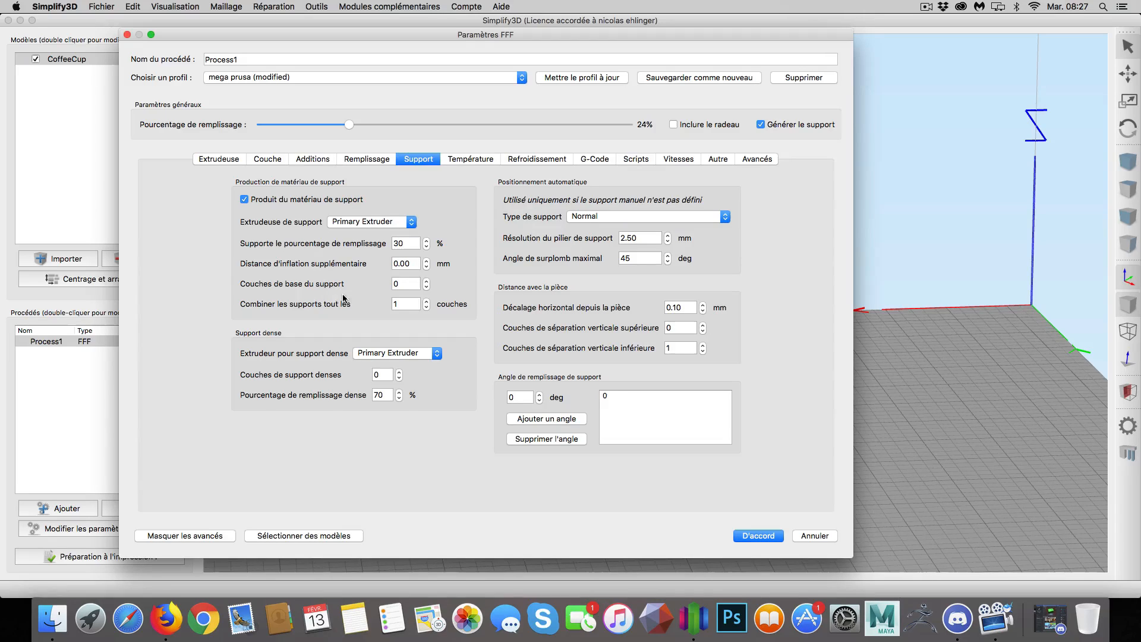
{"action": "left_click", "coordinate": [428, 281]}
{"action": "left_click", "coordinate": [428, 281]}
Set the supports' horizontal offset from the part to 1.70 mm and apply the process settings
{"action": "mouse_move", "coordinate": [682, 329]}
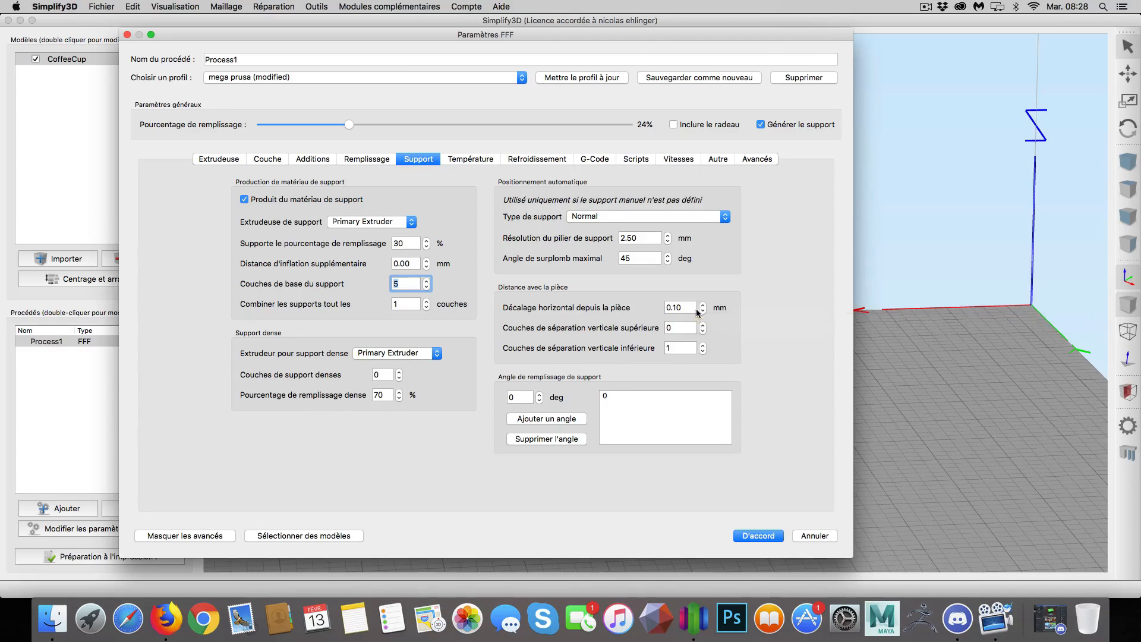
{"action": "left_click", "coordinate": [702, 306]}
{"action": "left_click", "coordinate": [702, 305]}
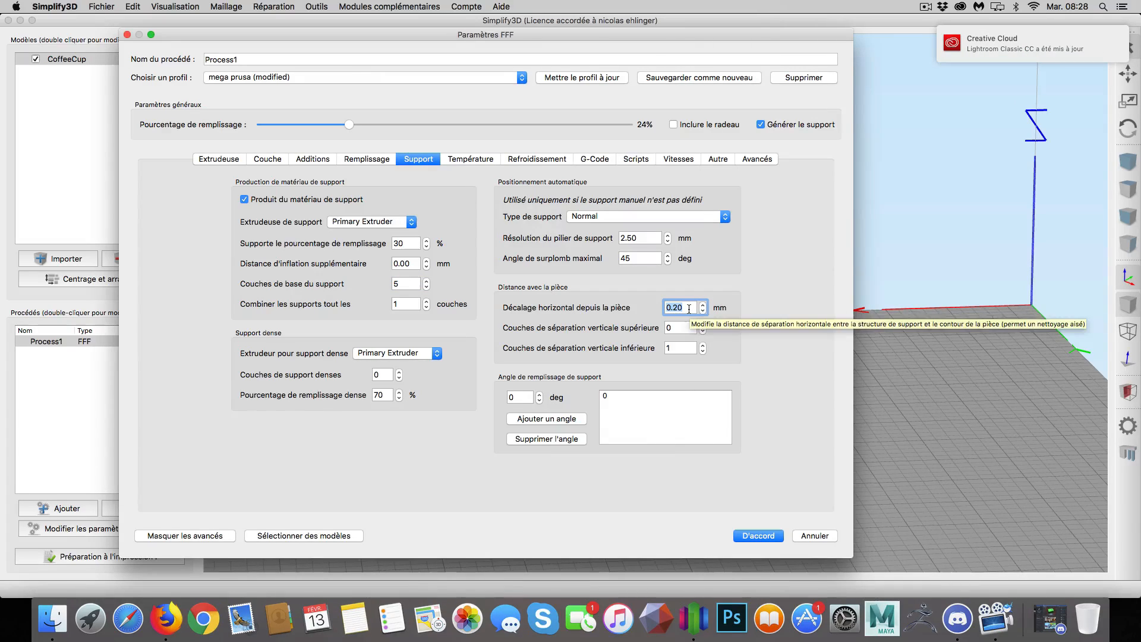
{"action": "left_click", "coordinate": [702, 311]}
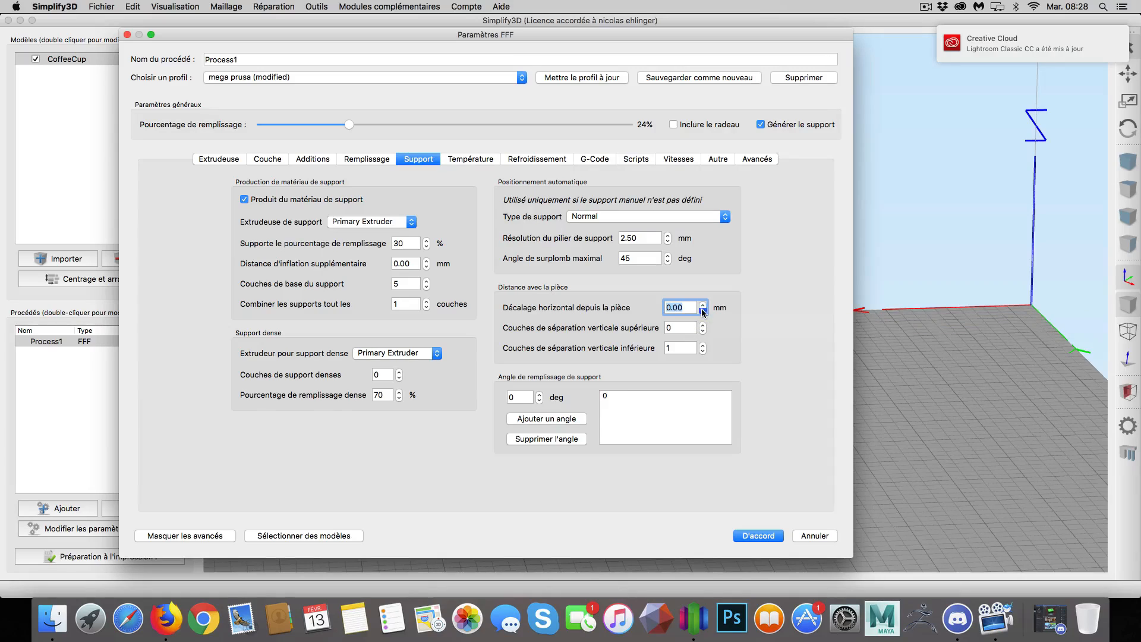
{"action": "left_click", "coordinate": [703, 307]}
{"action": "left_click", "coordinate": [704, 307]}
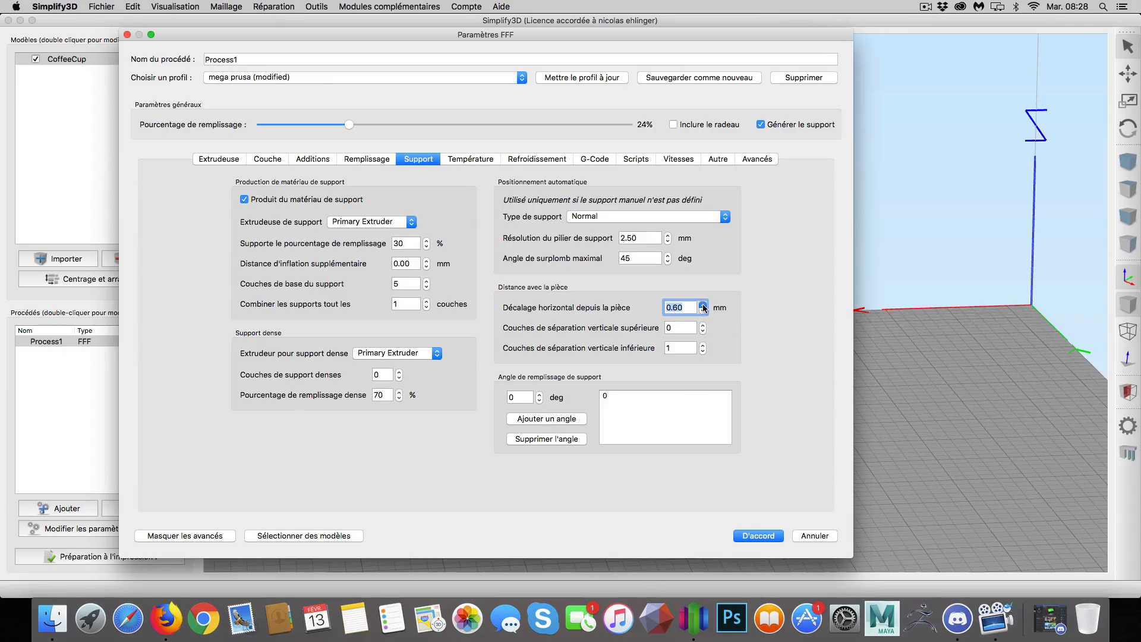
{"action": "left_click", "coordinate": [704, 307]}
{"action": "left_click", "coordinate": [704, 307]}
{"action": "left_click", "coordinate": [703, 307]}
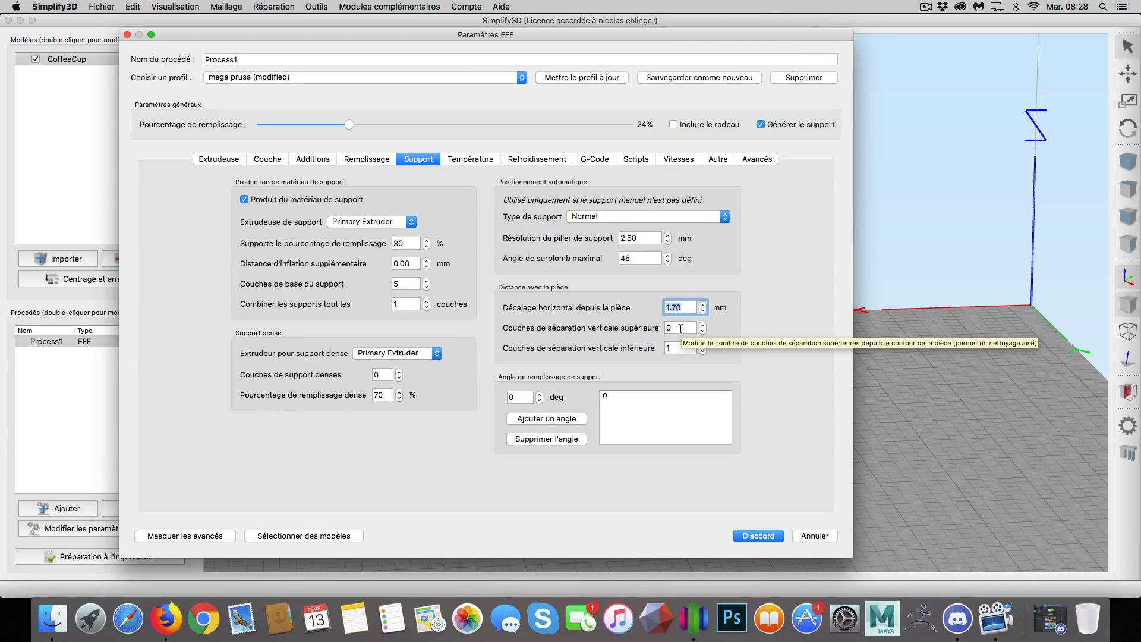
{"action": "left_click", "coordinate": [755, 537]}
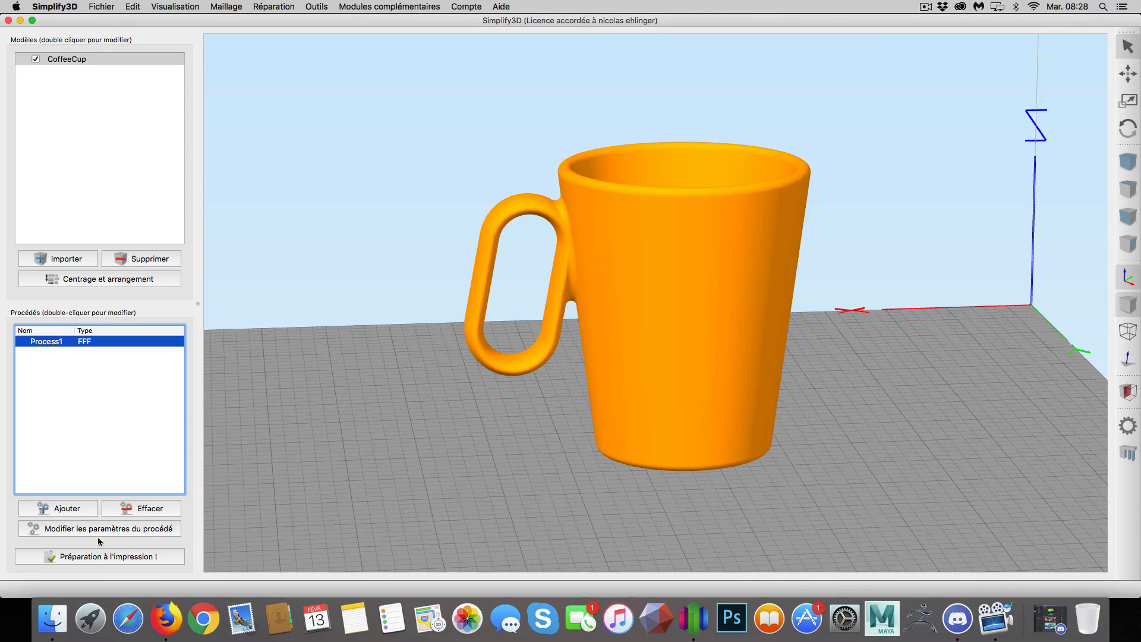
Slice the mug and examine the generated supports inside and beneath its handle in the print preview
{"action": "left_click", "coordinate": [109, 556]}
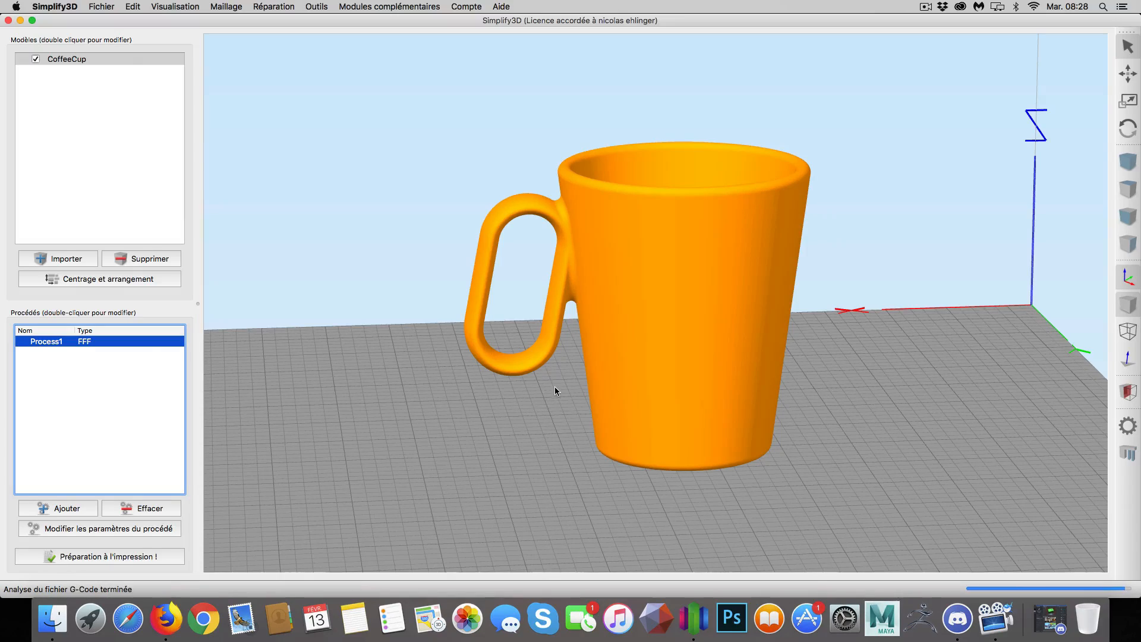
{"action": "scroll", "coordinate": [566, 382], "scroll_direction": "up", "scroll_amount": 6}
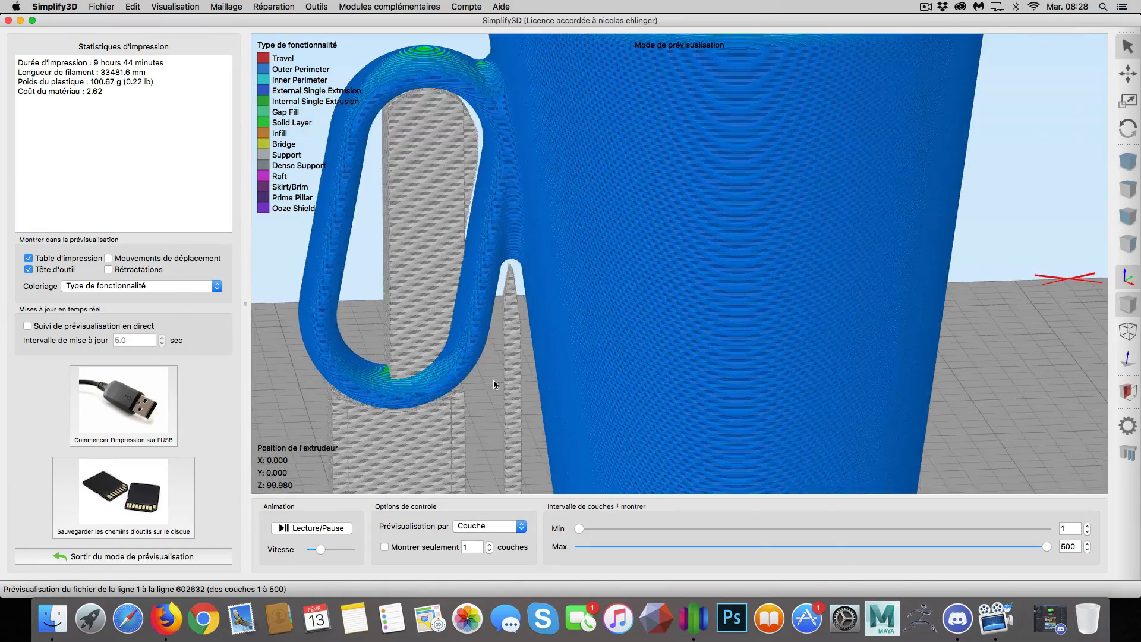
{"action": "left_click_drag", "start_coordinate": [607, 347], "coordinate": [677, 230]}
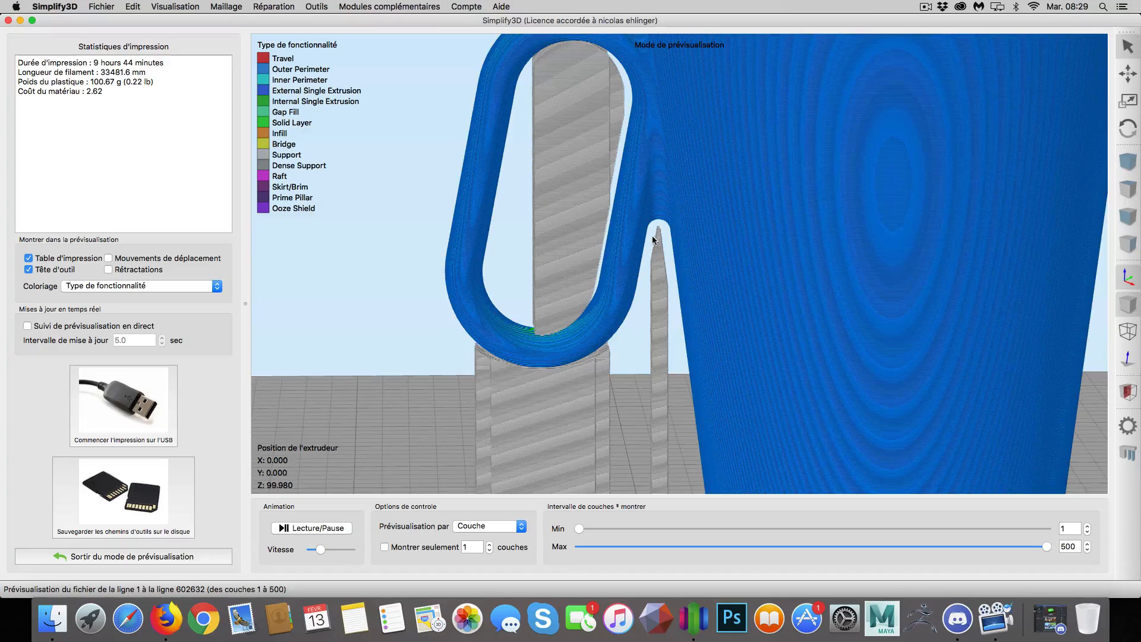
{"action": "scroll", "coordinate": [625, 311], "scroll_direction": "down", "scroll_amount": 3}
{"action": "scroll", "coordinate": [625, 311], "scroll_direction": "up", "scroll_amount": 5}
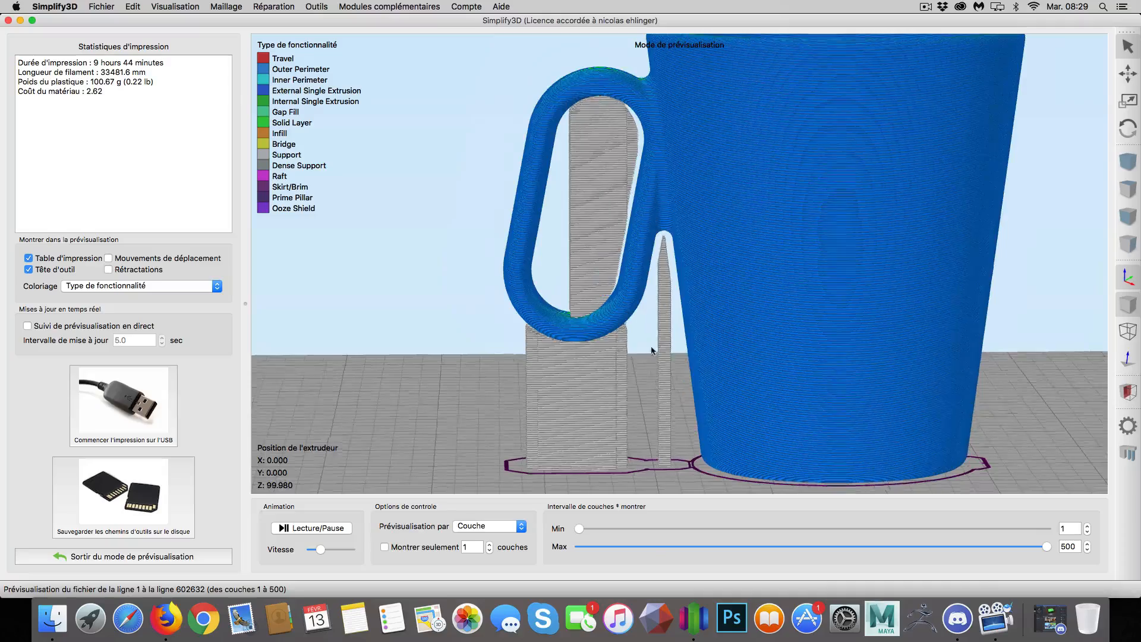
{"action": "right_click_drag", "start_coordinate": [605, 354], "coordinate": [720, 314]}
{"action": "left_click_drag", "start_coordinate": [720, 314], "coordinate": [642, 336]}
{"action": "scroll", "coordinate": [643, 335], "scroll_direction": "up", "scroll_amount": 2}
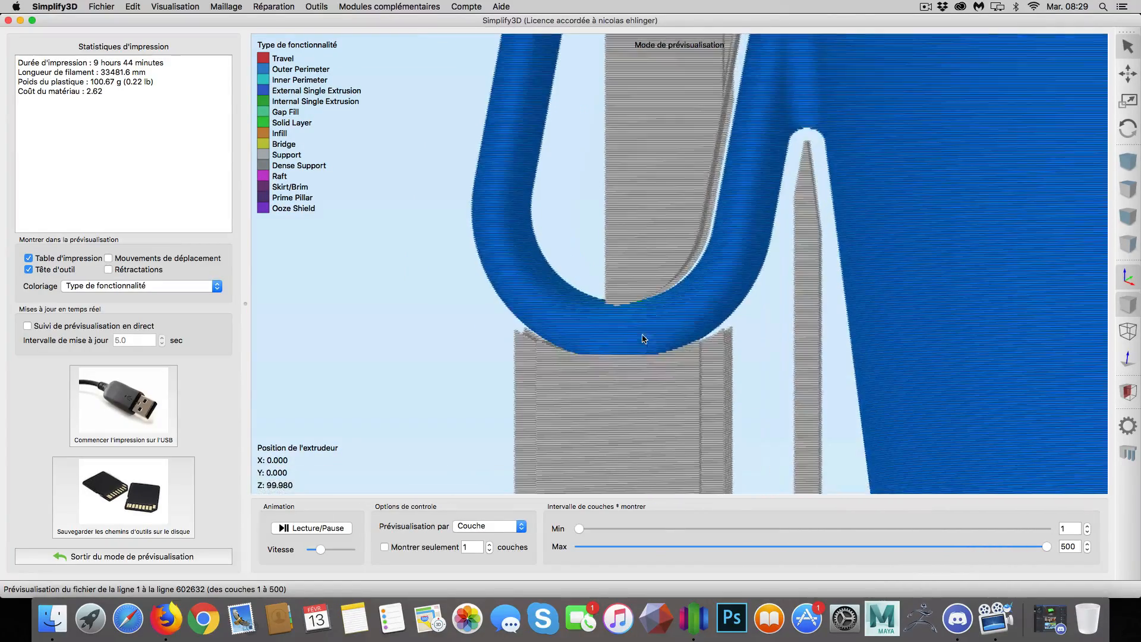
{"action": "right_click_drag", "start_coordinate": [726, 377], "coordinate": [748, 304]}
{"action": "left_click_drag", "start_coordinate": [748, 304], "coordinate": [795, 353]}
{"action": "scroll", "coordinate": [655, 250], "scroll_direction": "down", "scroll_amount": 3}
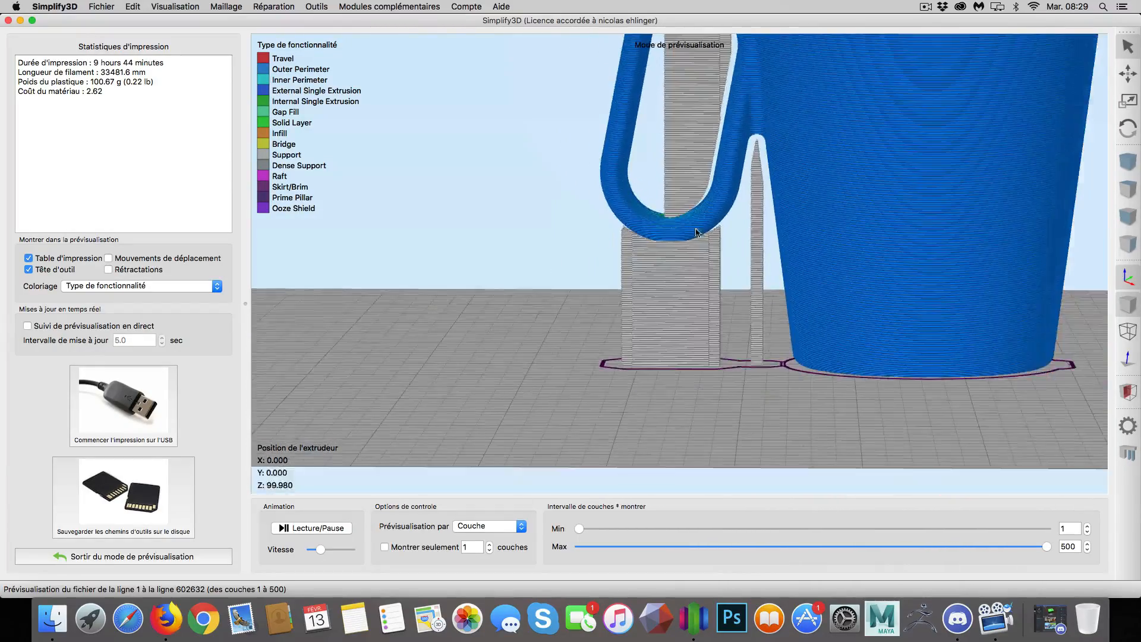
{"action": "right_click_drag", "start_coordinate": [761, 230], "coordinate": [775, 403]}
{"action": "scroll", "coordinate": [776, 404], "scroll_direction": "up", "scroll_amount": 6}
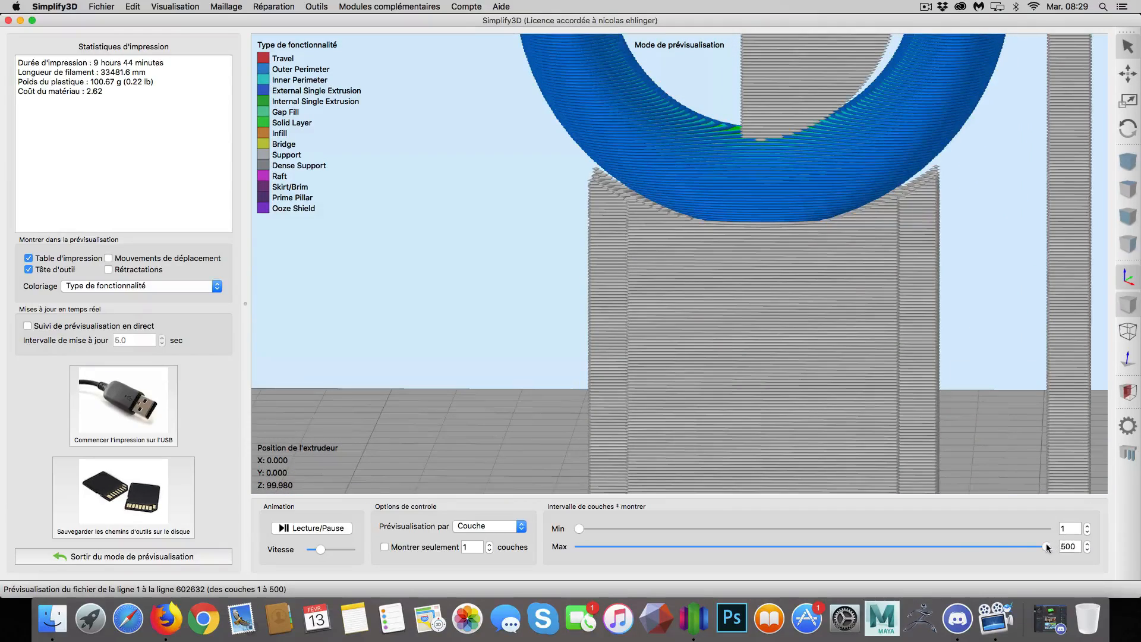
Limit the preview's maximum layer to 144 and examine where the bottom of the handle starts on its support
{"action": "left_click_drag", "start_coordinate": [1047, 546], "coordinate": [698, 544]}
{"action": "scroll", "coordinate": [916, 401], "scroll_direction": "up", "scroll_amount": 3}
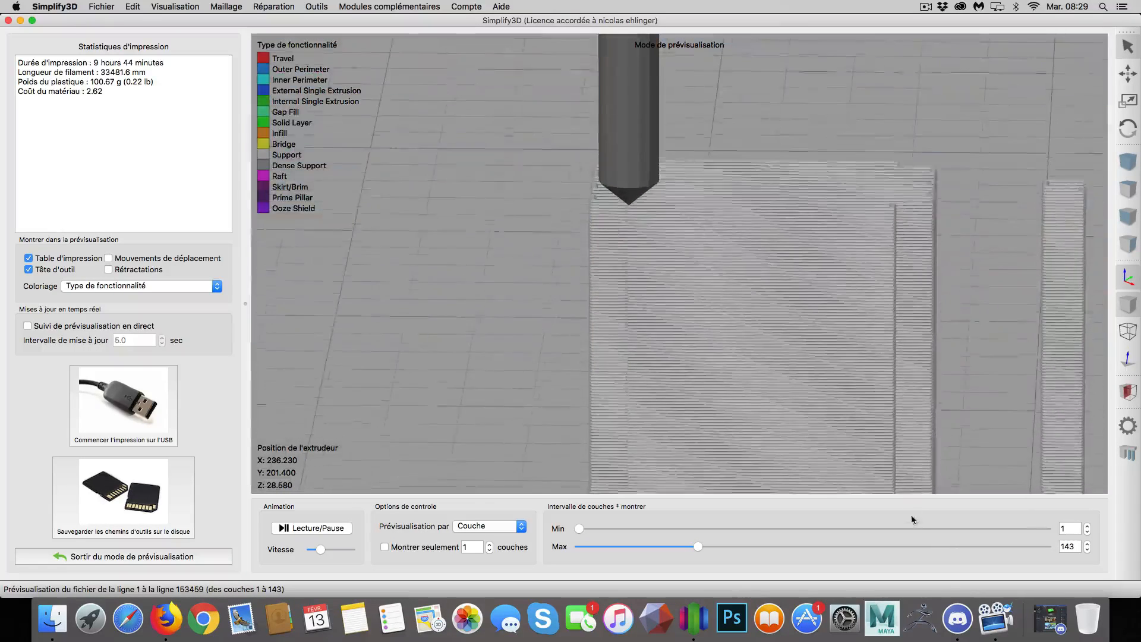
{"action": "left_click", "coordinate": [1086, 549]}
{"action": "left_click", "coordinate": [1087, 549]}
{"action": "left_click", "coordinate": [1086, 549]}
{"action": "left_click", "coordinate": [1086, 549]}
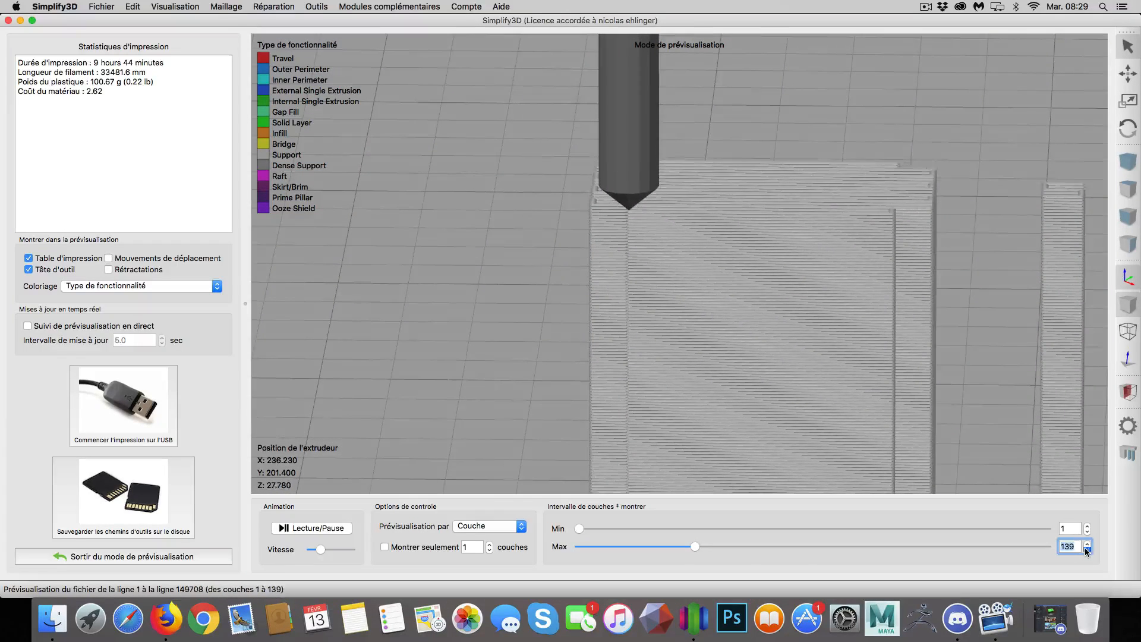
{"action": "left_click", "coordinate": [1086, 549]}
{"action": "left_click", "coordinate": [1086, 543]}
{"action": "left_click", "coordinate": [1086, 543]}
{"action": "left_click", "coordinate": [1086, 543]}
{"action": "left_click", "coordinate": [1086, 543]}
{"action": "left_click", "coordinate": [1087, 544]}
{"action": "left_click", "coordinate": [1086, 543]}
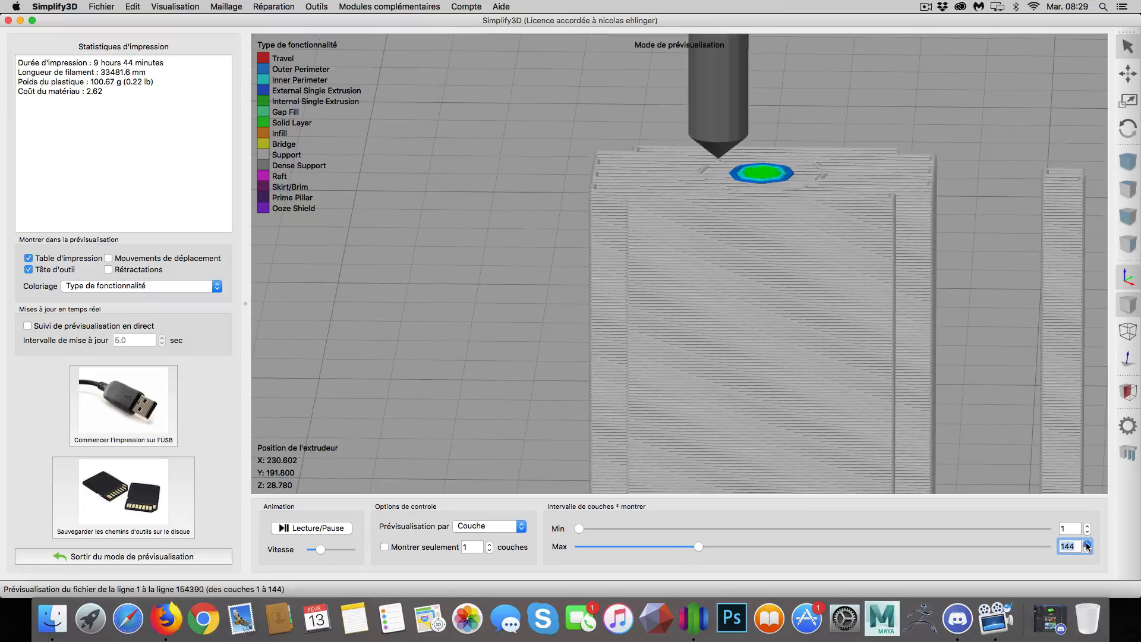
{"action": "left_click", "coordinate": [1086, 549]}
{"action": "left_click", "coordinate": [1086, 543]}
{"action": "left_click", "coordinate": [1088, 549]}
{"action": "left_click", "coordinate": [1086, 543]}
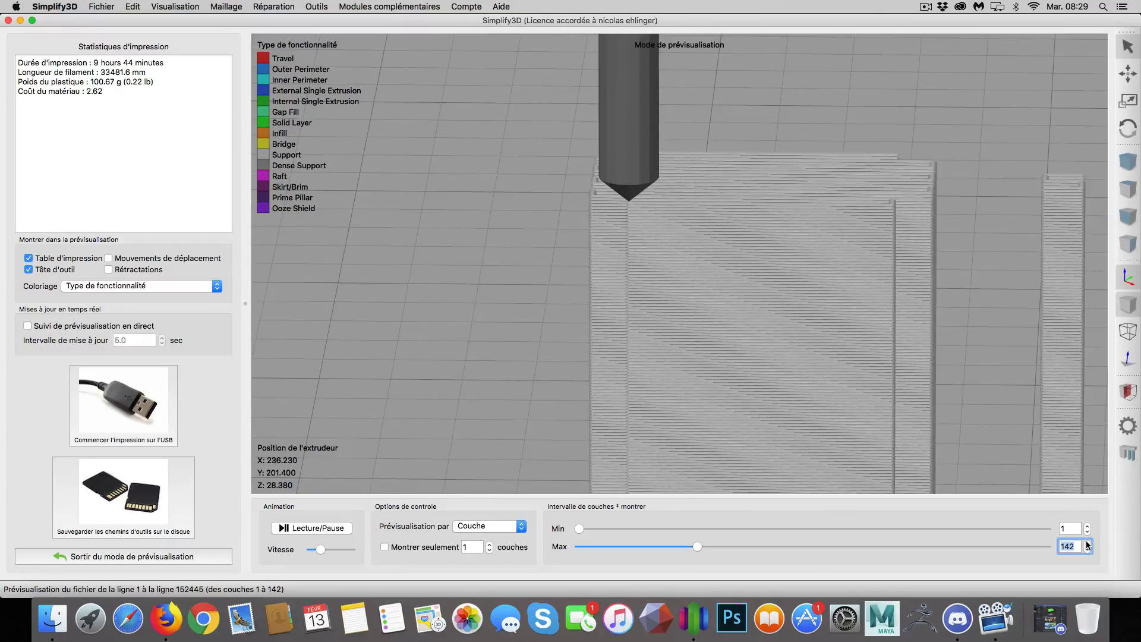
{"action": "left_click_drag", "start_coordinate": [808, 201], "coordinate": [825, 250]}
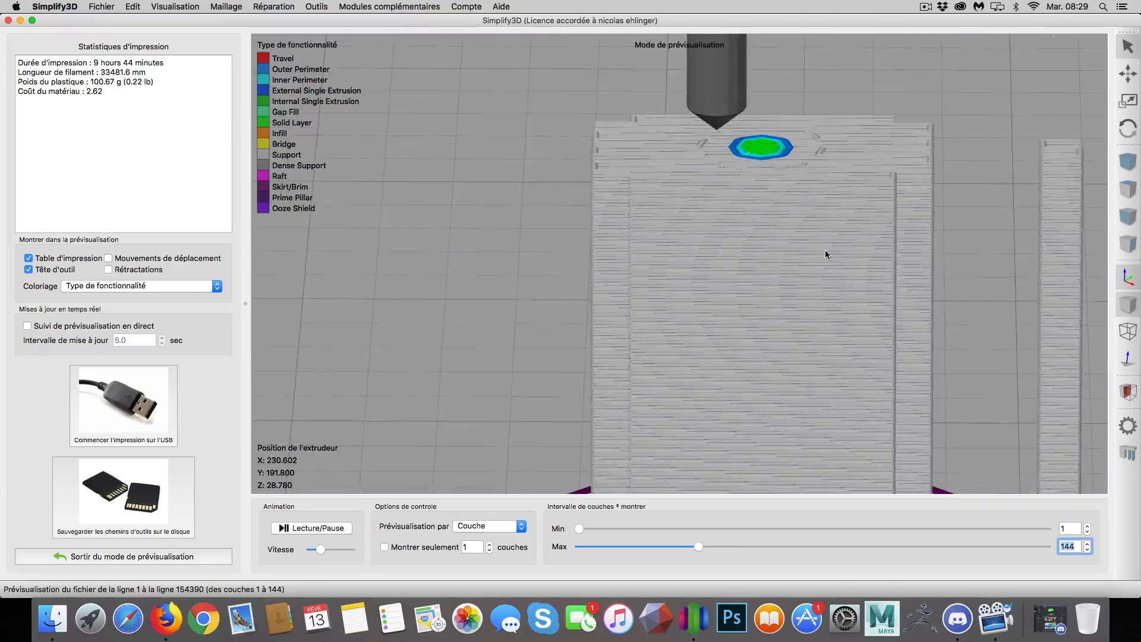
{"action": "left_click_drag", "start_coordinate": [831, 205], "coordinate": [786, 240]}
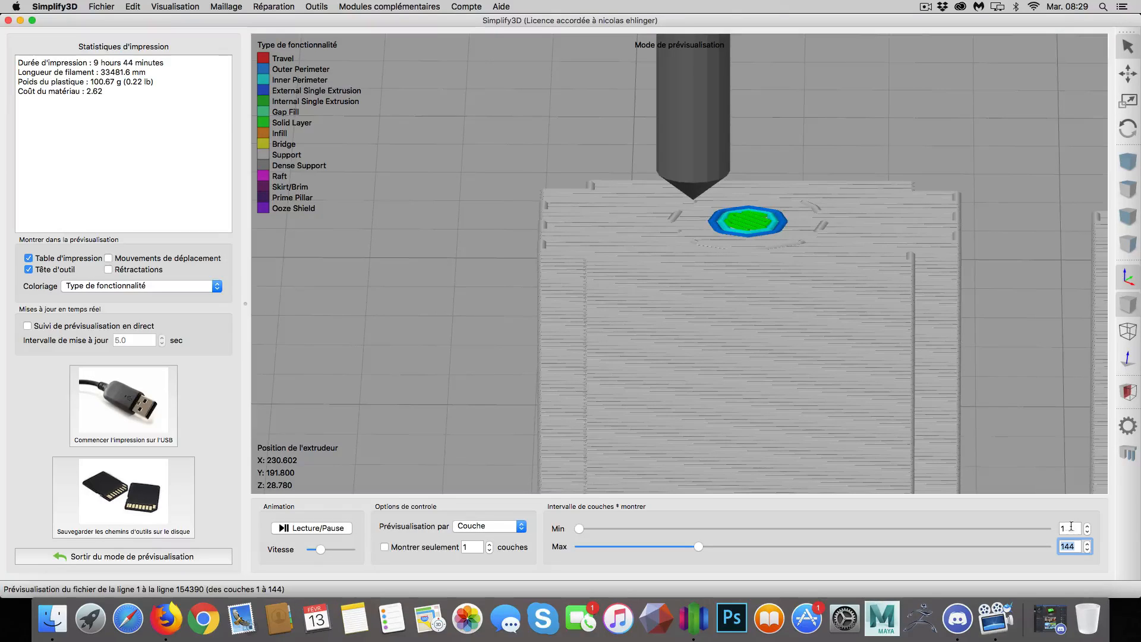
Raise the preview's maximum layer to 164 and bring it back to 160, examining the spacing between the handle and its support
{"action": "left_click", "coordinate": [1087, 543]}
{"action": "left_click", "coordinate": [1087, 543]}
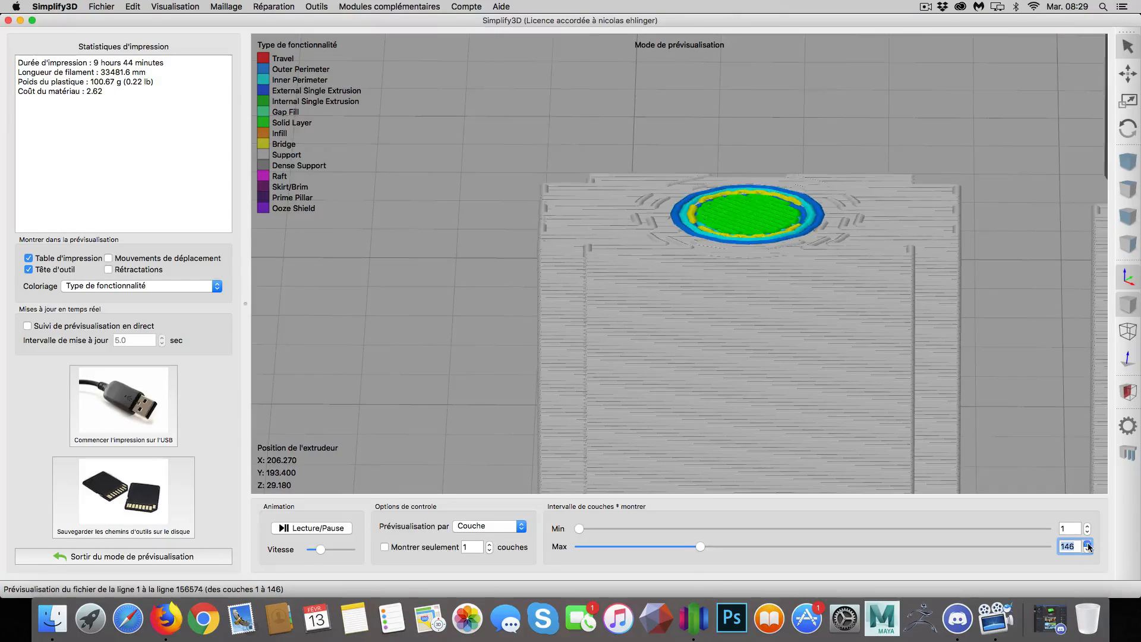
{"action": "left_click", "coordinate": [1088, 544]}
{"action": "left_click", "coordinate": [1087, 544]}
{"action": "left_click", "coordinate": [1088, 544]}
{"action": "left_click", "coordinate": [1087, 544]}
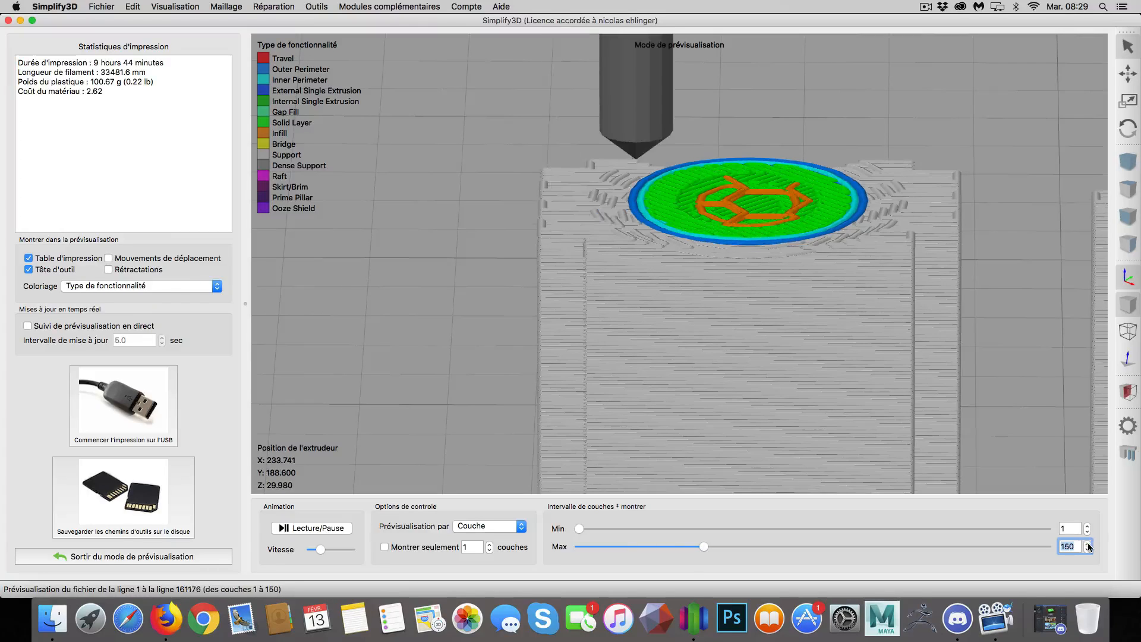
{"action": "left_click", "coordinate": [1088, 544]}
{"action": "left_click", "coordinate": [1087, 544]}
{"action": "left_click", "coordinate": [1087, 544]}
{"action": "left_click", "coordinate": [1088, 544]}
{"action": "left_click", "coordinate": [1088, 544]}
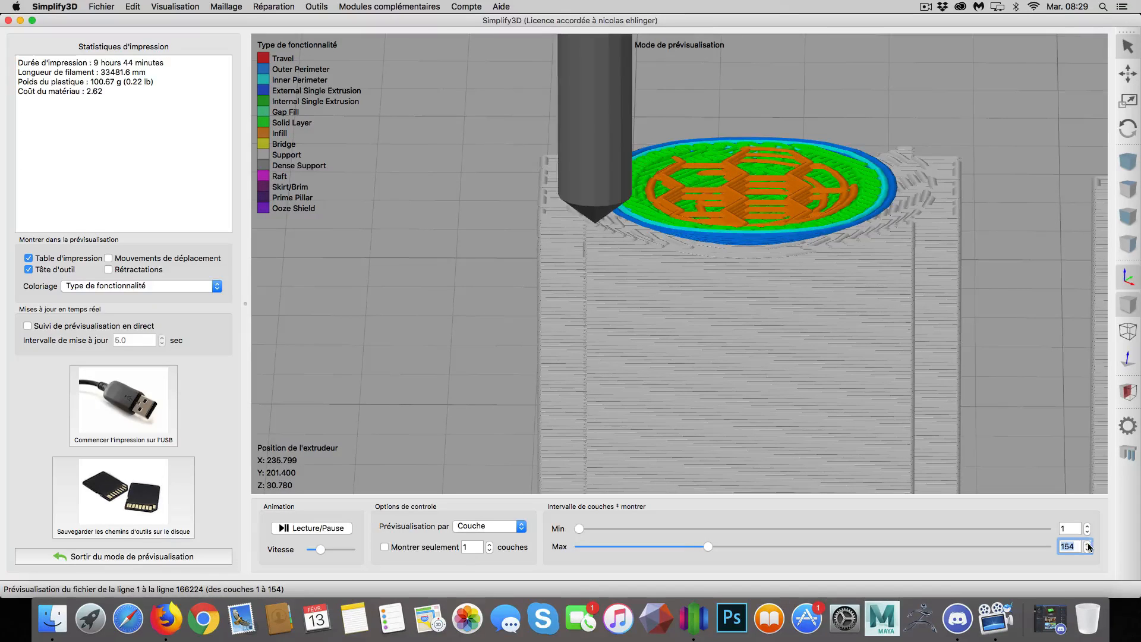
{"action": "left_click", "coordinate": [1087, 544]}
{"action": "left_click", "coordinate": [1088, 543]}
{"action": "left_click", "coordinate": [1087, 544]}
{"action": "left_click", "coordinate": [1087, 544]}
{"action": "left_click", "coordinate": [1087, 543]}
{"action": "left_click", "coordinate": [1088, 544]}
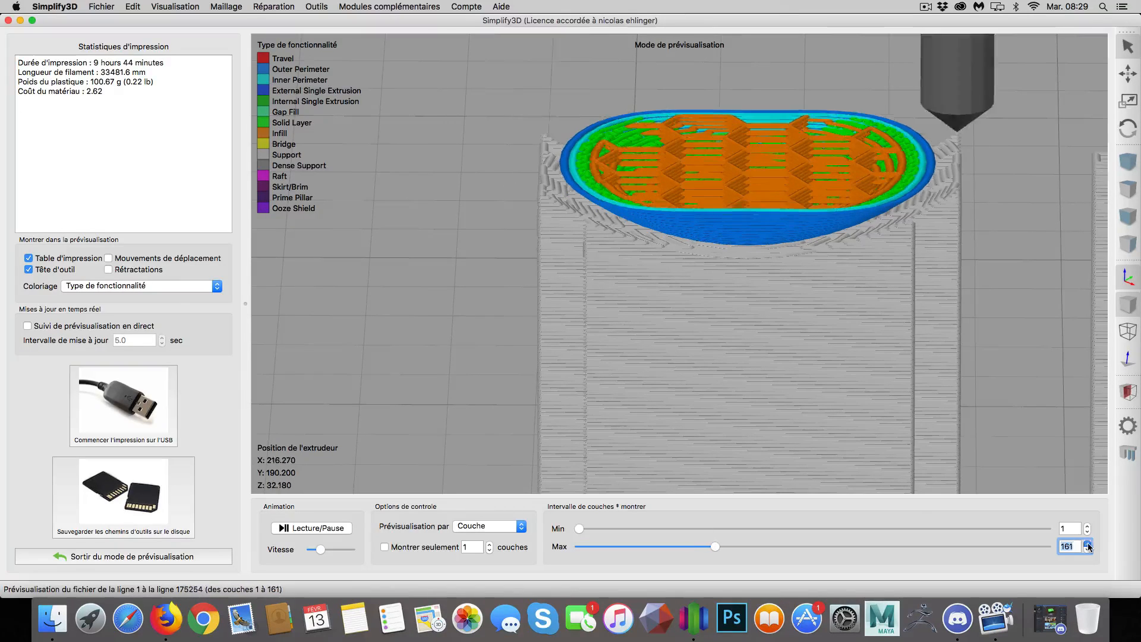
{"action": "left_click", "coordinate": [1088, 543]}
{"action": "left_click", "coordinate": [1087, 544]}
{"action": "left_click", "coordinate": [1087, 544]}
{"action": "left_click", "coordinate": [1088, 549]}
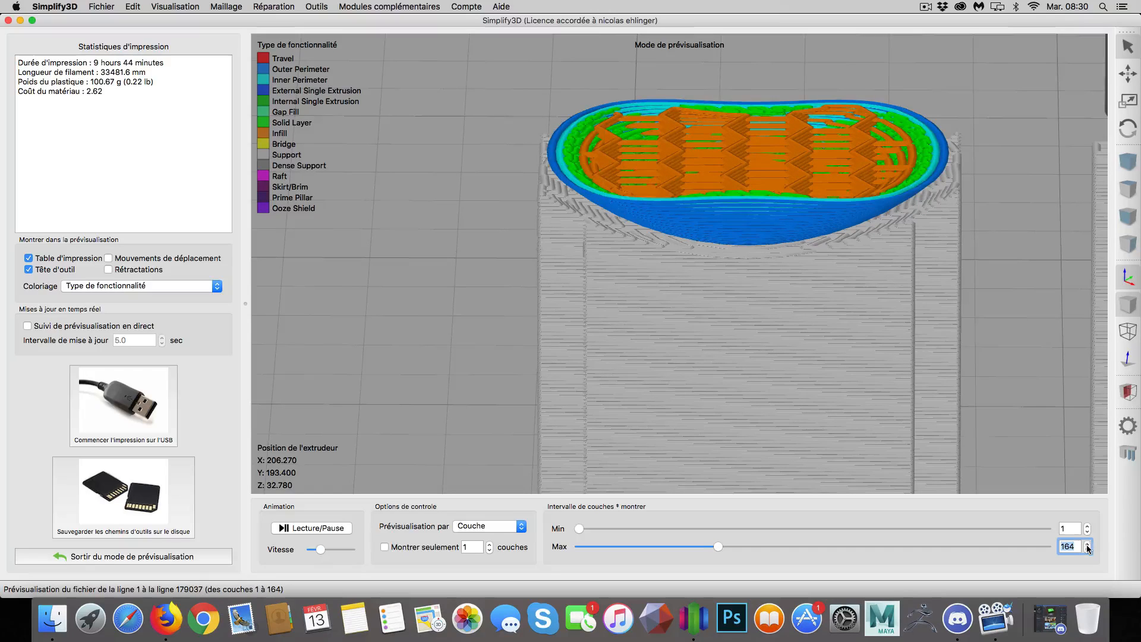
{"action": "left_click", "coordinate": [1088, 549]}
{"action": "left_click", "coordinate": [1087, 549]}
{"action": "left_click", "coordinate": [1087, 549]}
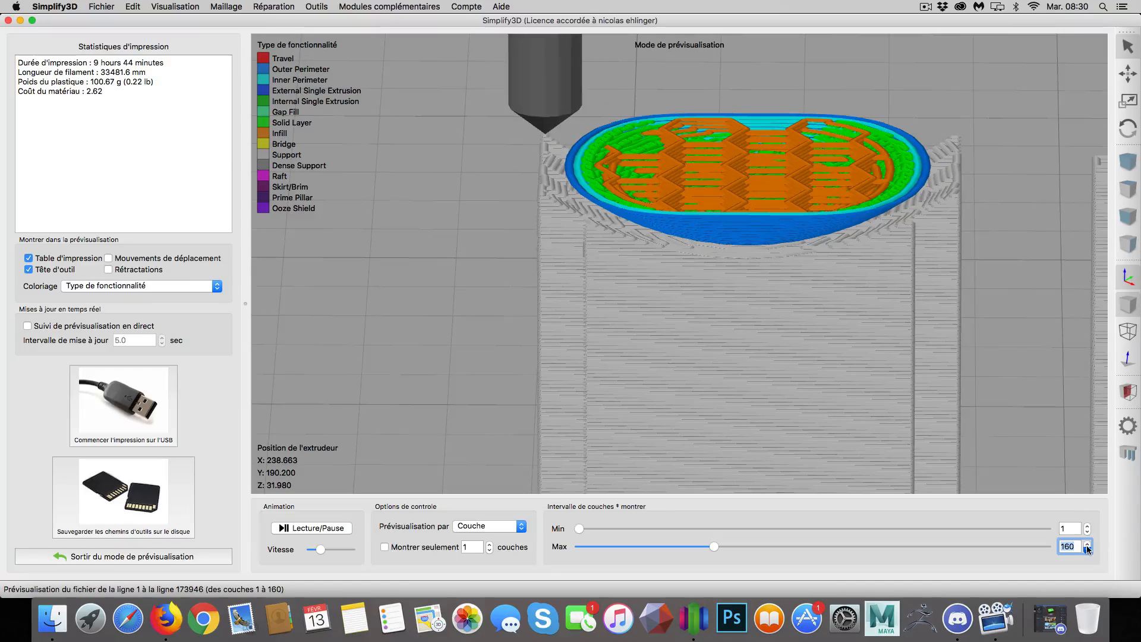
Leave the preview, increase the upper vertical separation layers in Process1's support settings, and apply the change
{"action": "left_click", "coordinate": [197, 554]}
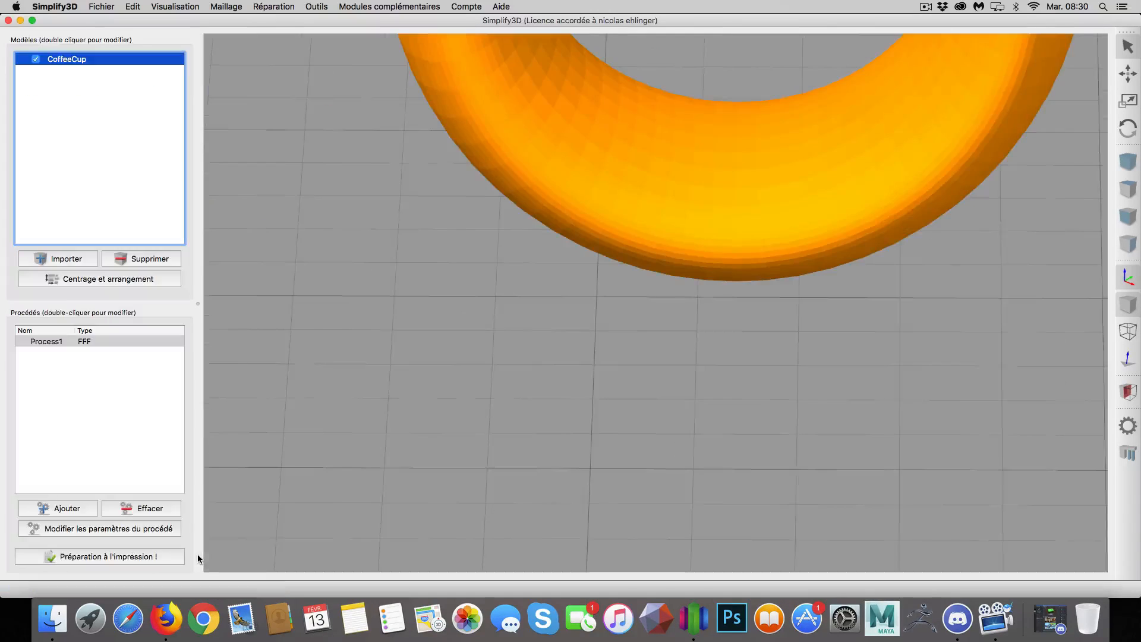
{"action": "double_click", "coordinate": [125, 343]}
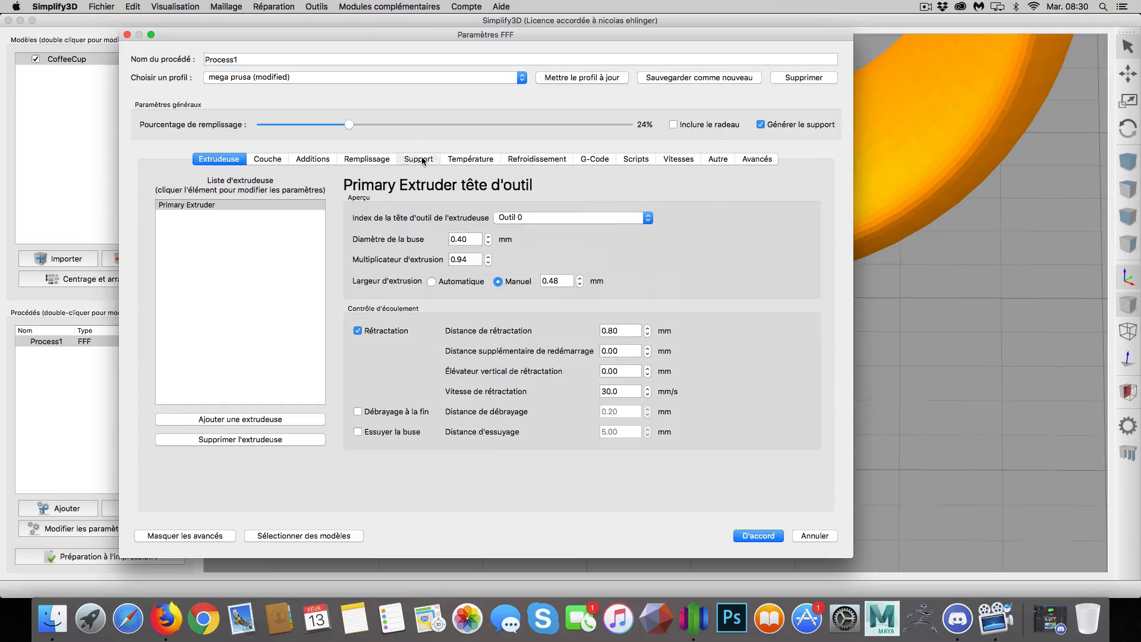
{"action": "left_click", "coordinate": [423, 161]}
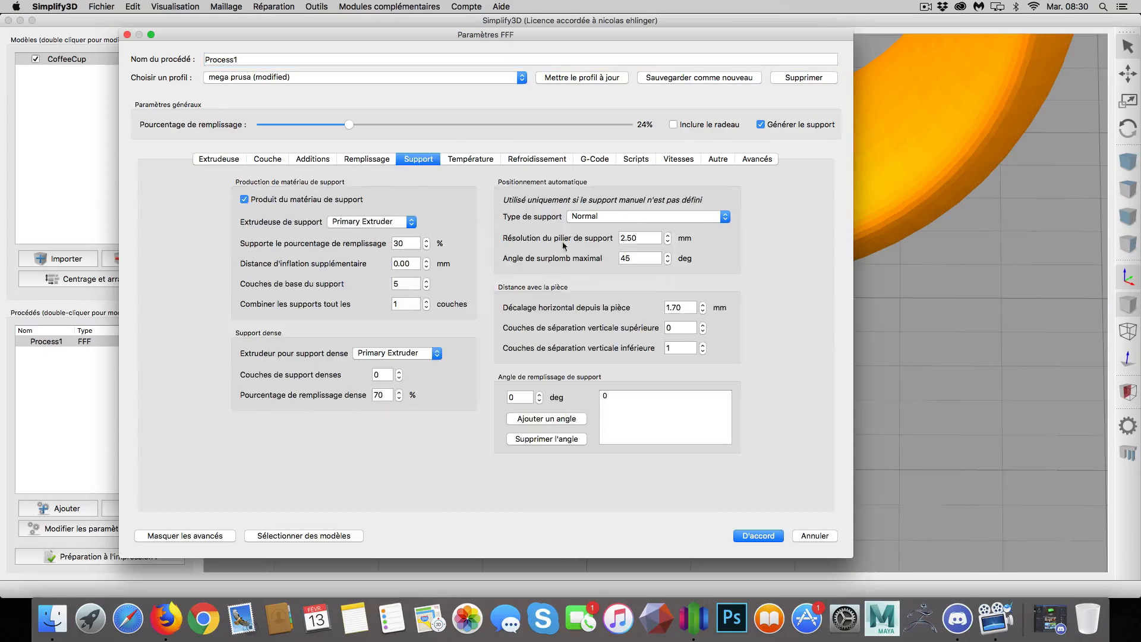
{"action": "left_click", "coordinate": [703, 325]}
{"action": "left_click", "coordinate": [752, 536]}
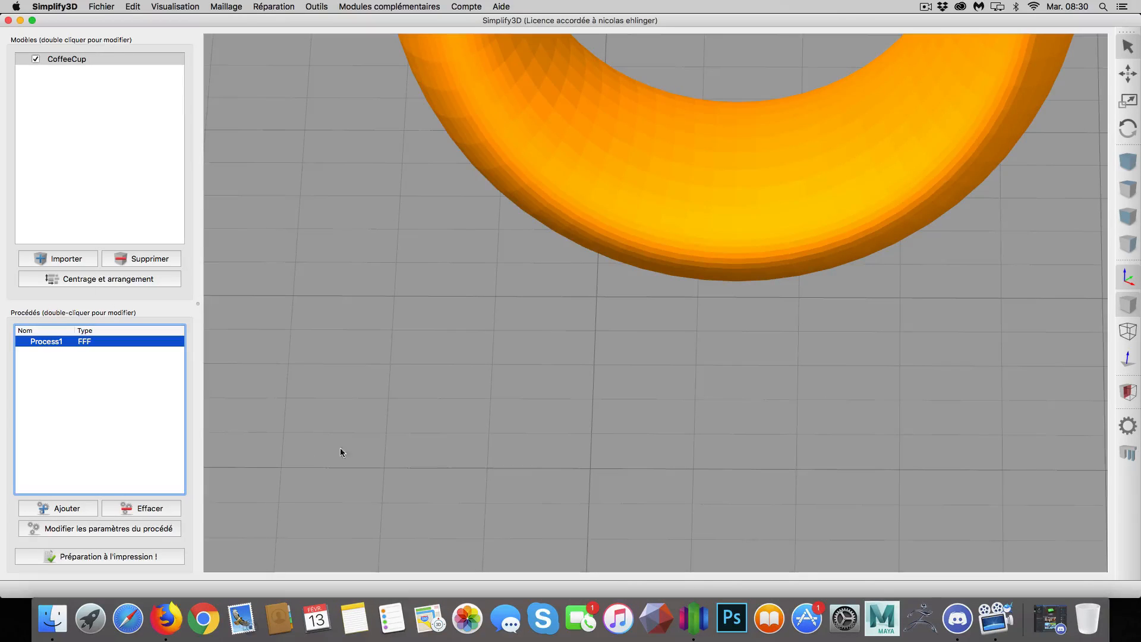
Slice the cup with the changed support settings and limit the preview's maximum layer to 138 around the handle's support
{"action": "left_click", "coordinate": [159, 554]}
{"action": "scroll", "coordinate": [643, 452], "scroll_direction": "down", "scroll_amount": 3}
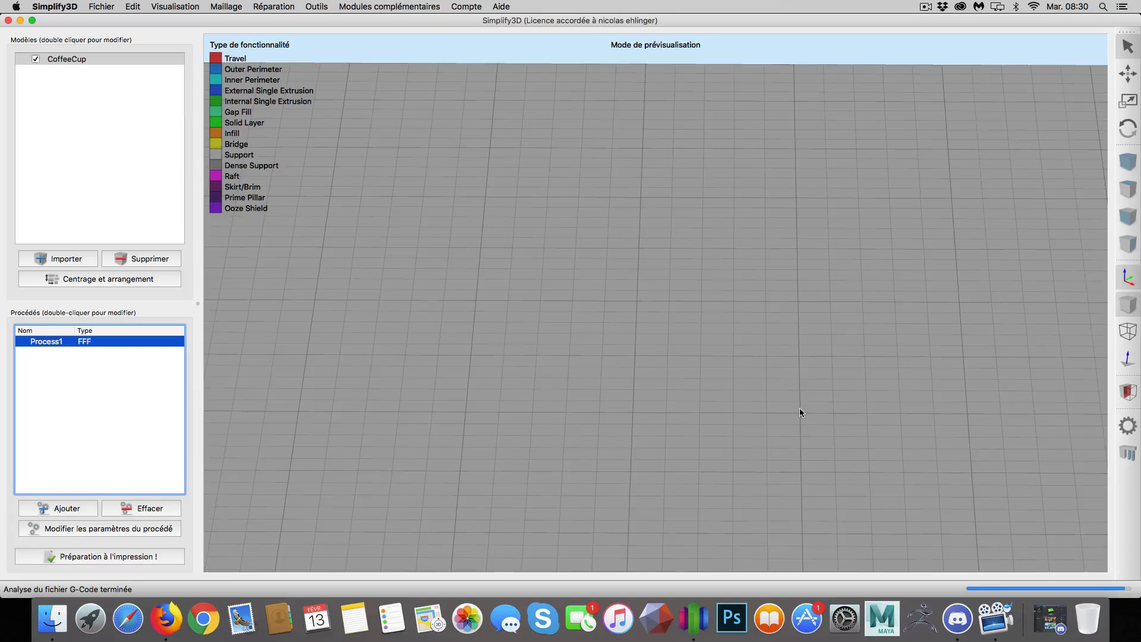
{"action": "scroll", "coordinate": [689, 366], "scroll_direction": "up", "scroll_amount": 5}
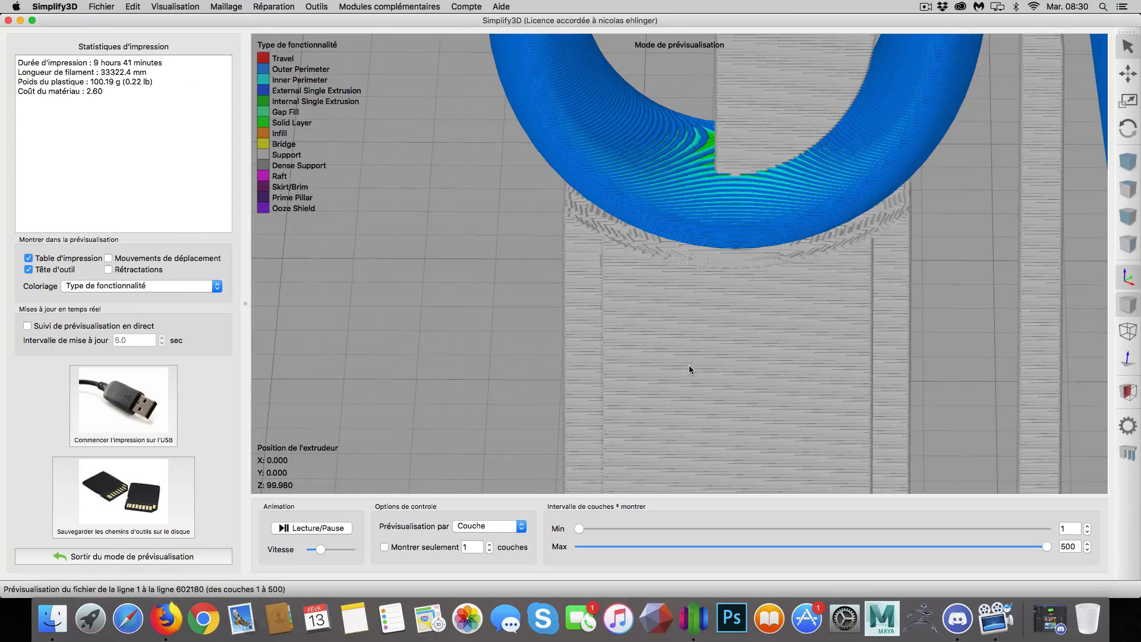
{"action": "left_click_drag", "start_coordinate": [1046, 546], "coordinate": [694, 546]}
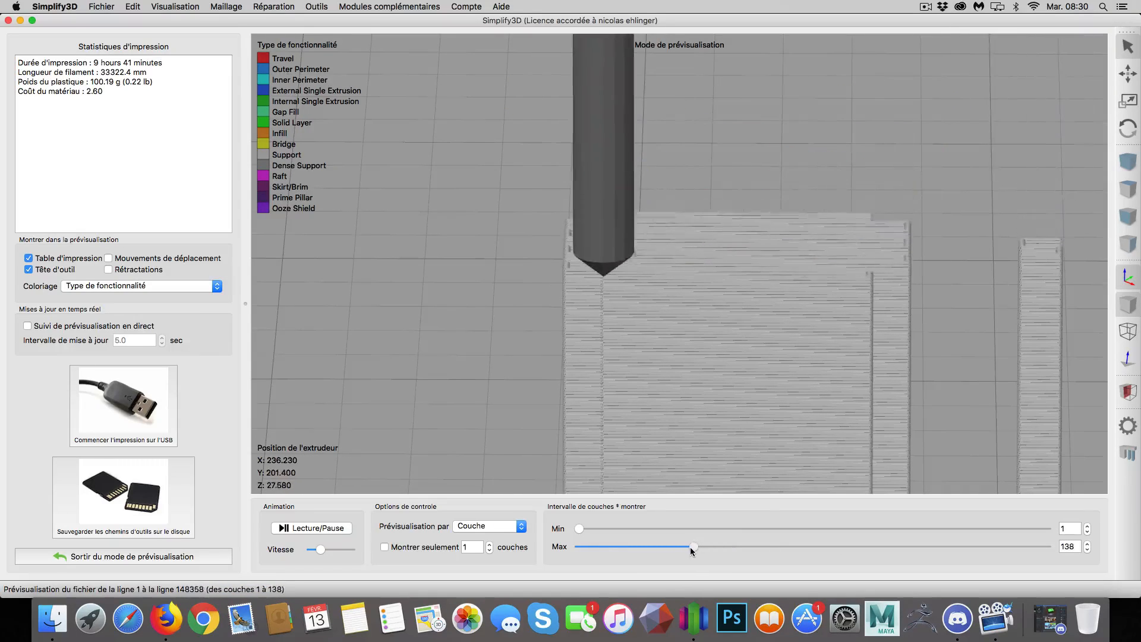
Raise the preview's maximum layer to 142, lower it to 140 and raise it to 144, looking for the handle's first layer
{"action": "left_click", "coordinate": [1087, 543]}
{"action": "left_click", "coordinate": [1087, 543]}
{"action": "left_click", "coordinate": [1087, 543]}
{"action": "left_click", "coordinate": [1087, 544]}
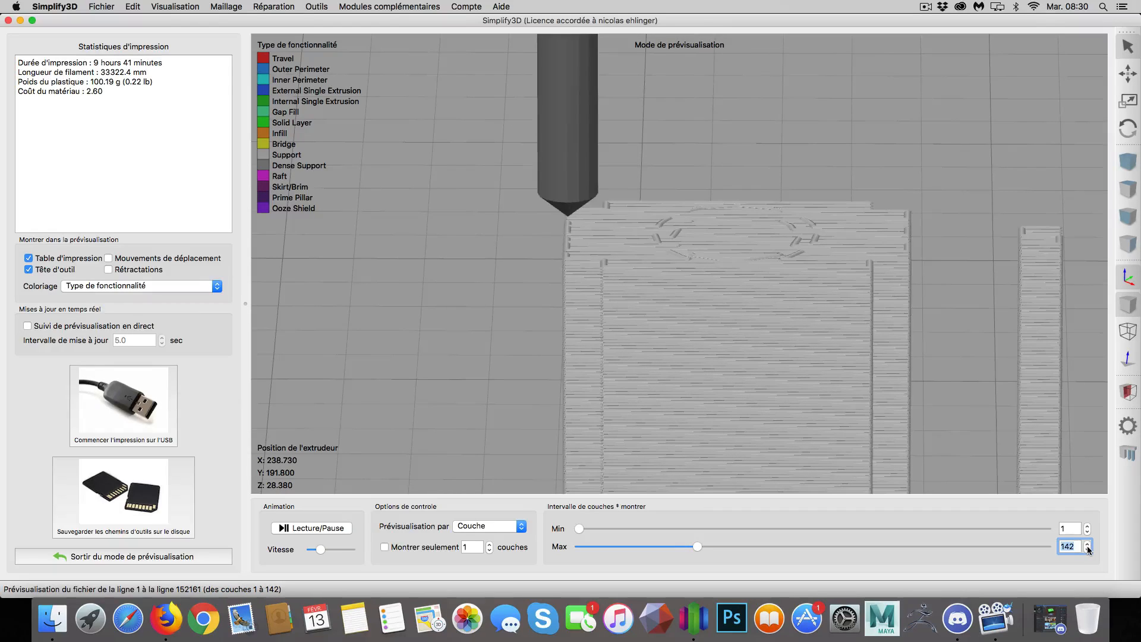
{"action": "left_click", "coordinate": [1087, 548]}
{"action": "left_click", "coordinate": [1087, 548]}
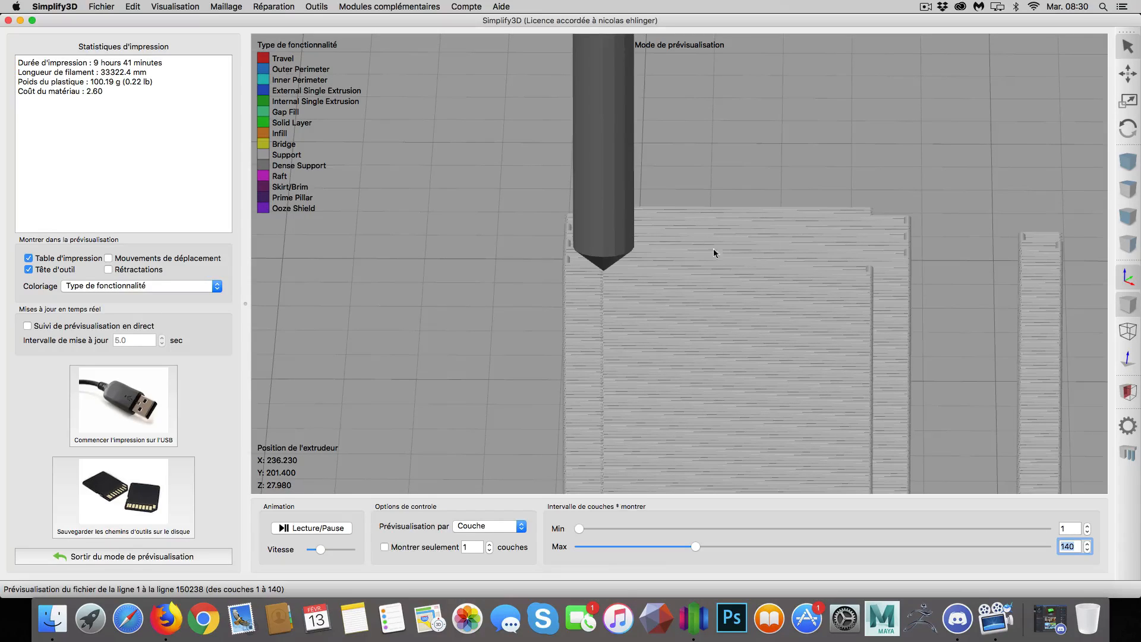
{"action": "left_click", "coordinate": [1087, 543]}
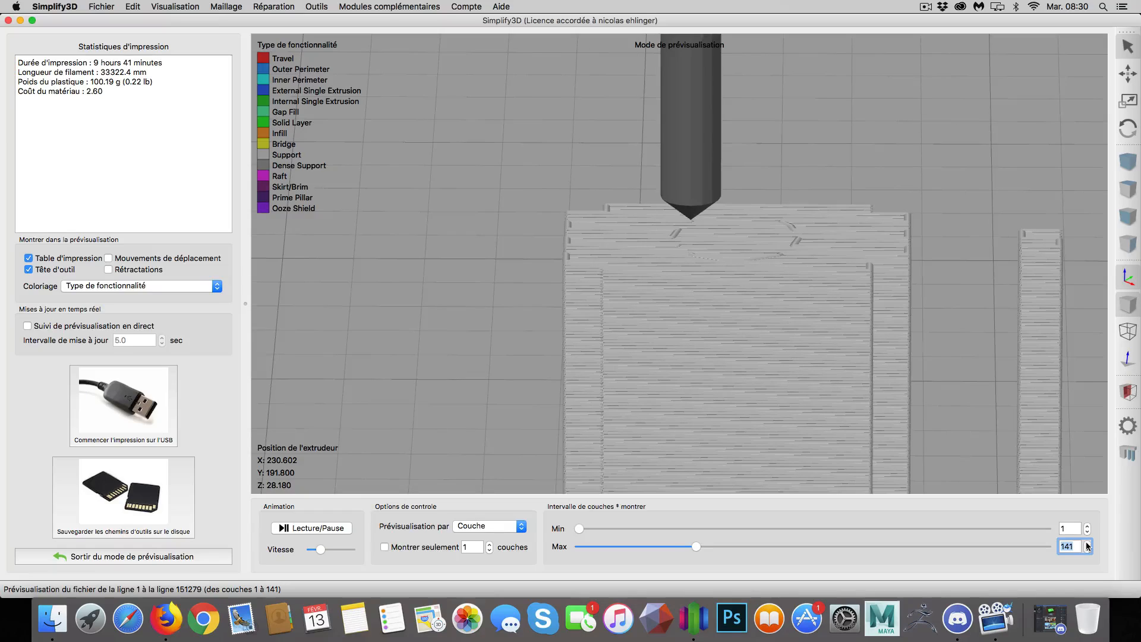
{"action": "left_click", "coordinate": [1087, 543]}
{"action": "left_click", "coordinate": [1087, 543]}
{"action": "left_click", "coordinate": [1087, 543]}
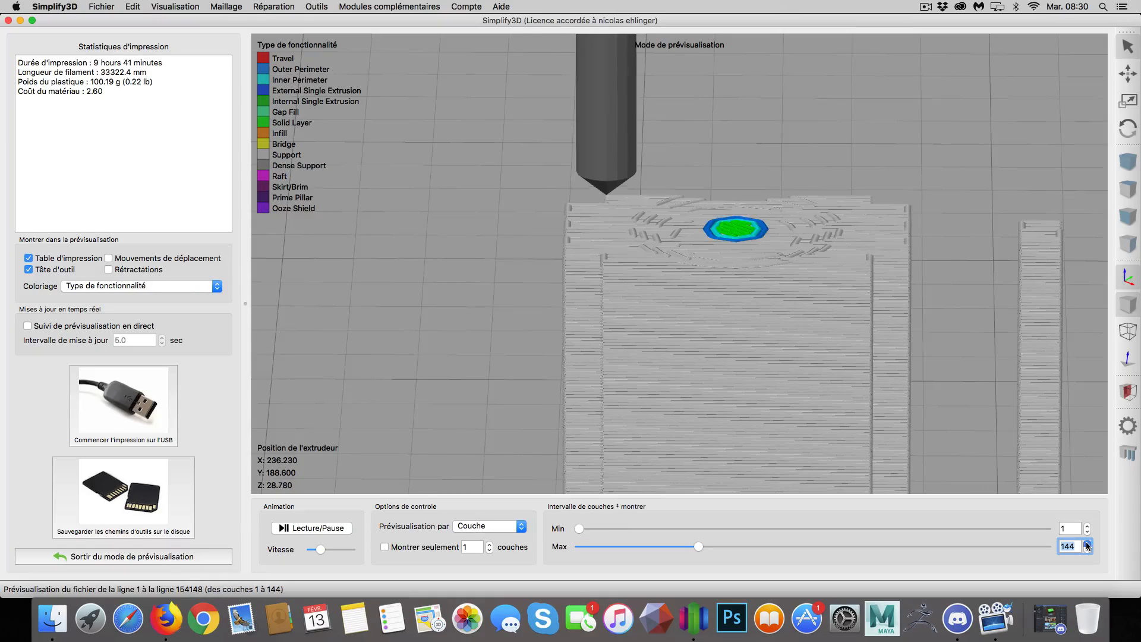
Lower the maximum layer to 142 and below and return it to 144, comparing the support layers just beneath the handle
{"action": "left_click", "coordinate": [1087, 549]}
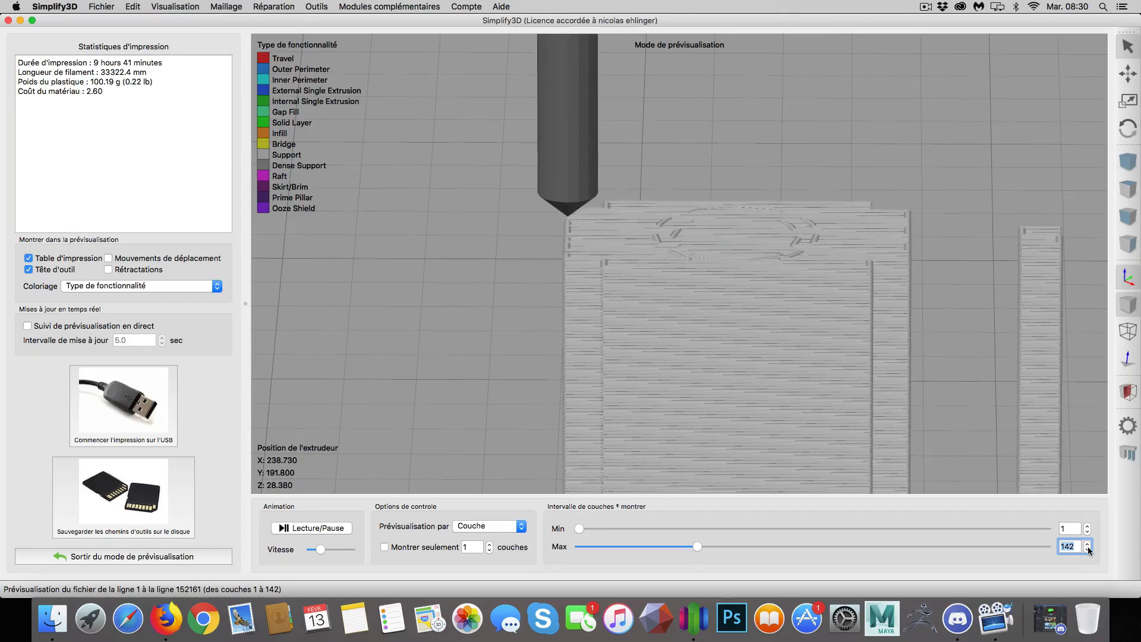
{"action": "left_click", "coordinate": [1088, 548]}
{"action": "left_click", "coordinate": [1087, 548]}
{"action": "left_click", "coordinate": [1086, 543]}
{"action": "left_click", "coordinate": [1087, 543]}
{"action": "left_click", "coordinate": [1086, 543]}
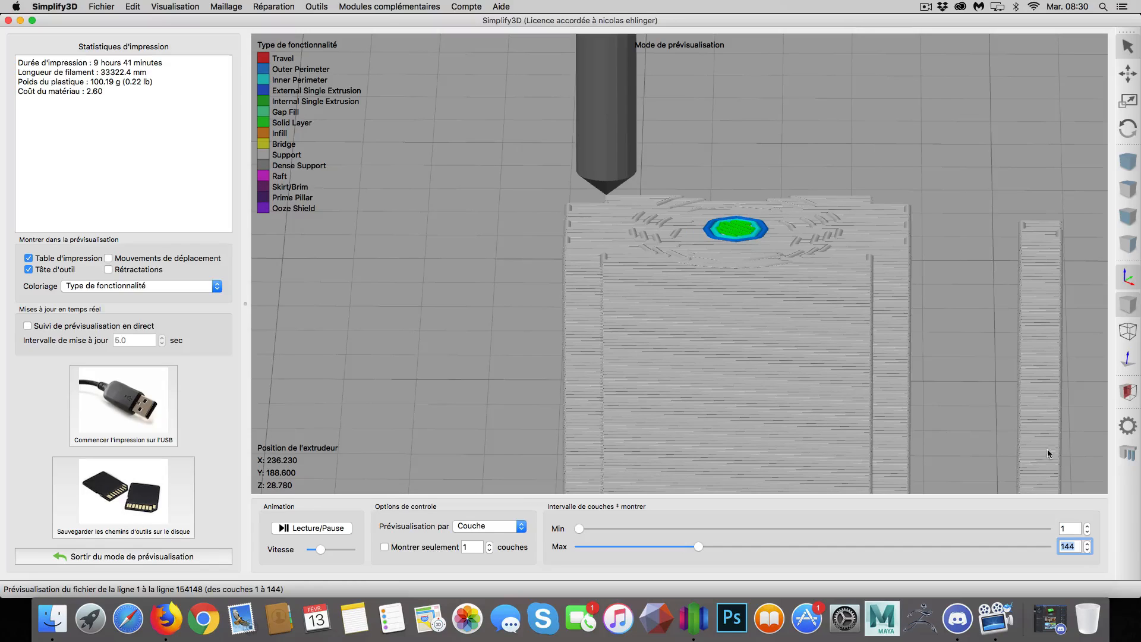
Step the maximum layer down past 142 and up to 143, examining the gap forming in the support under the handle
{"action": "left_click", "coordinate": [1087, 549]}
{"action": "left_click", "coordinate": [1087, 550]}
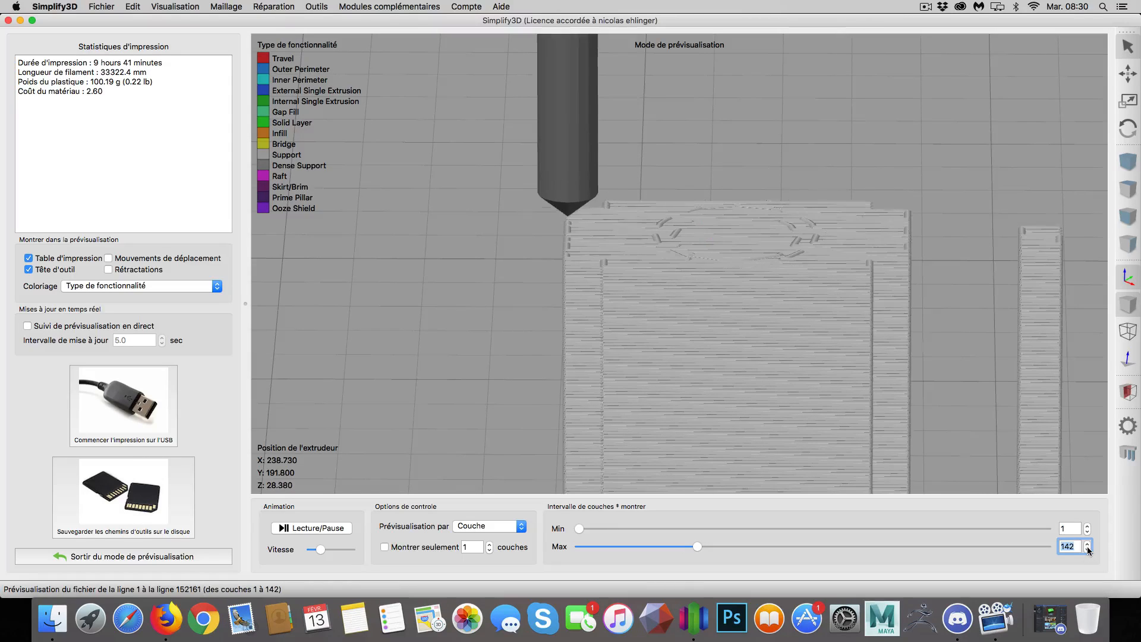
{"action": "left_click", "coordinate": [1087, 550]}
{"action": "left_click", "coordinate": [1086, 550]}
{"action": "left_click", "coordinate": [1087, 543]}
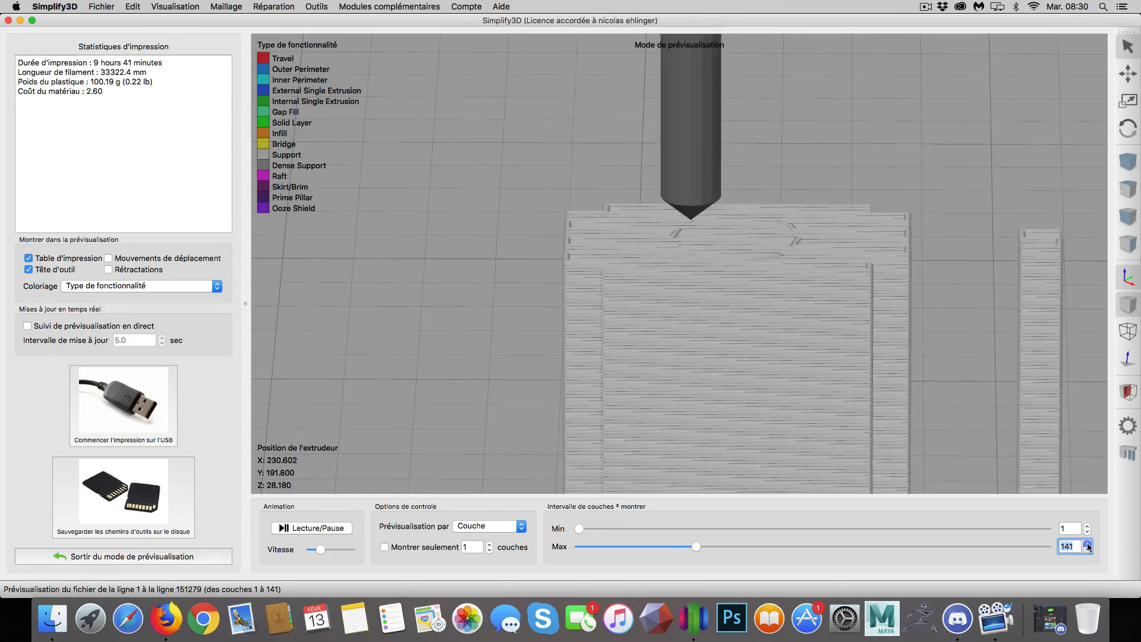
{"action": "left_click", "coordinate": [1087, 543]}
{"action": "left_click", "coordinate": [1087, 543]}
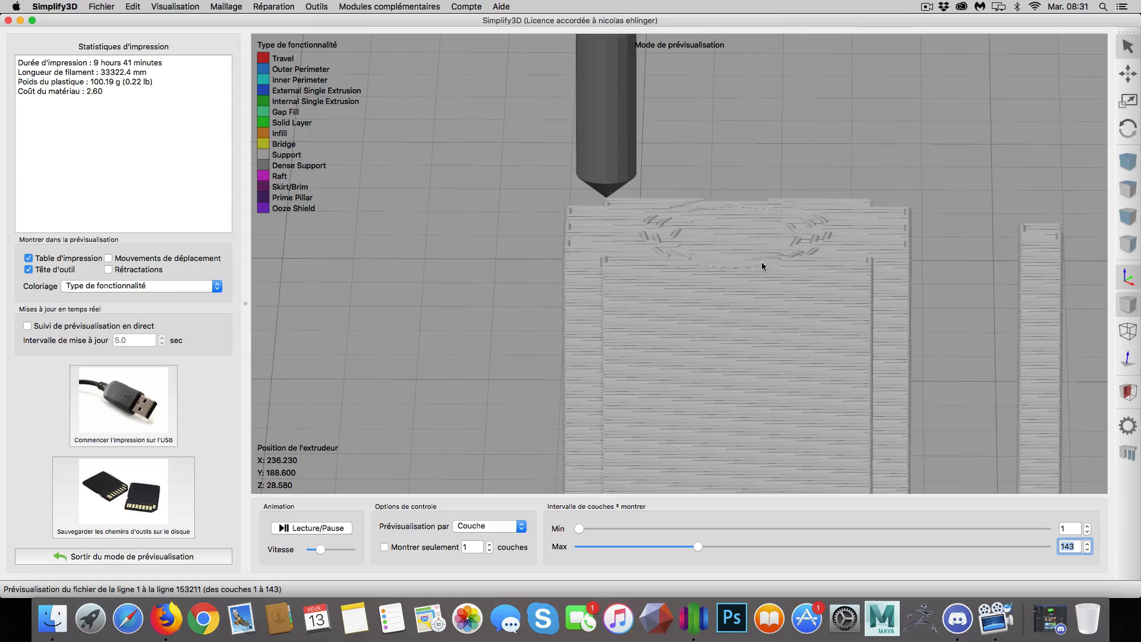
Lower the maximum layer to 139 and raise it to 142, examining at which layer the support pattern under the handle changes
{"action": "left_click", "coordinate": [1087, 551]}
{"action": "left_click", "coordinate": [1086, 550]}
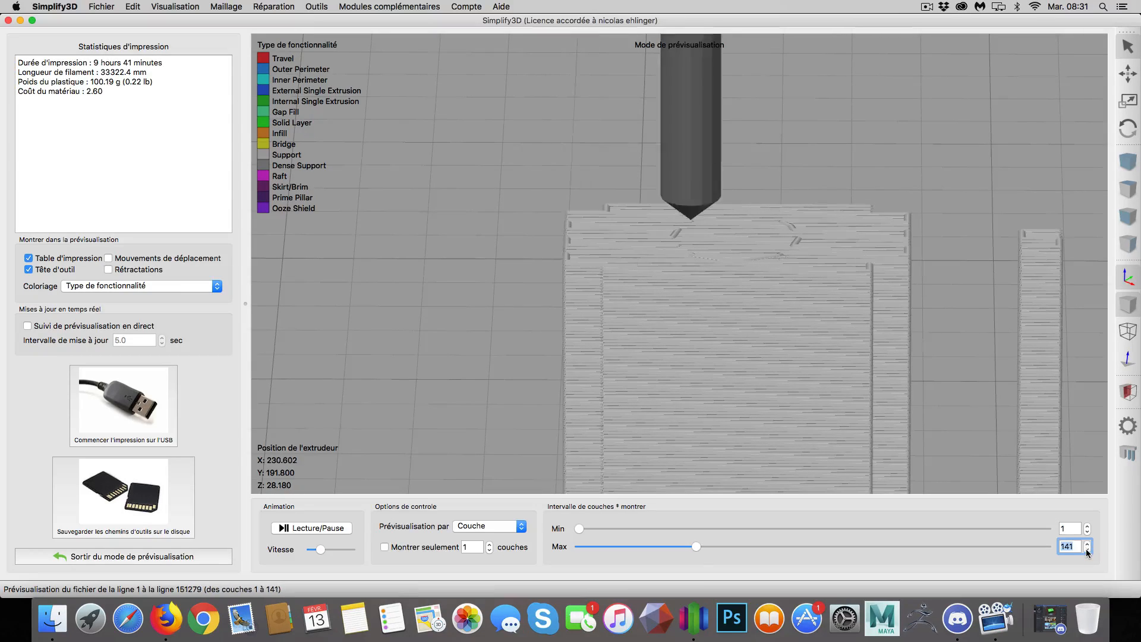
{"action": "left_click", "coordinate": [1087, 550]}
{"action": "left_click", "coordinate": [1087, 550]}
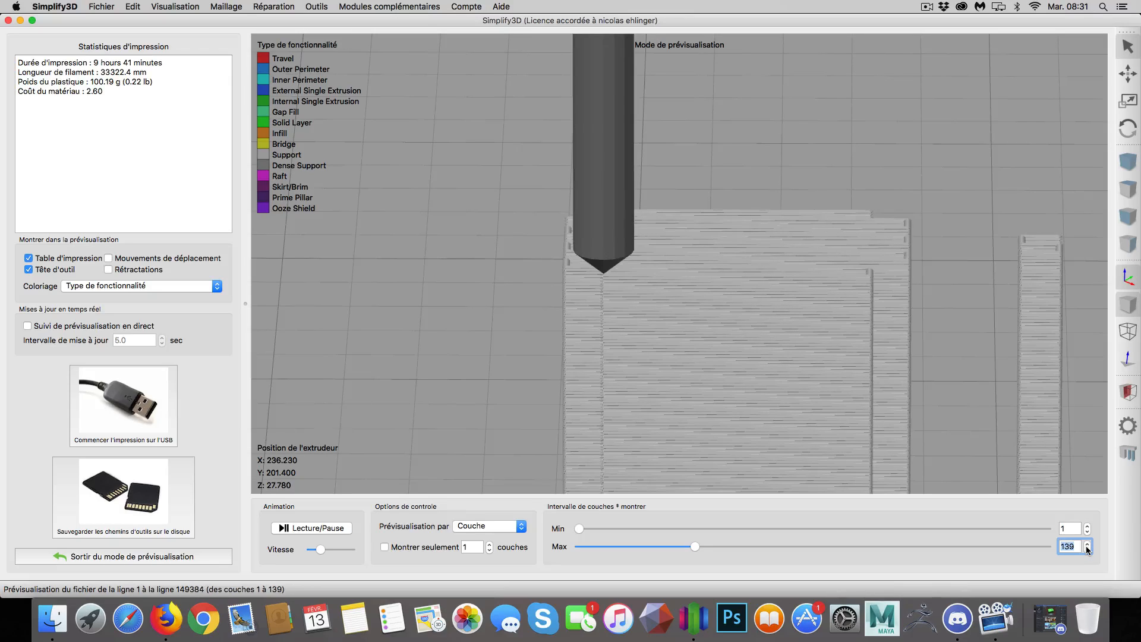
{"action": "left_click", "coordinate": [1087, 543]}
{"action": "left_click", "coordinate": [1086, 543]}
{"action": "left_click", "coordinate": [1087, 544]}
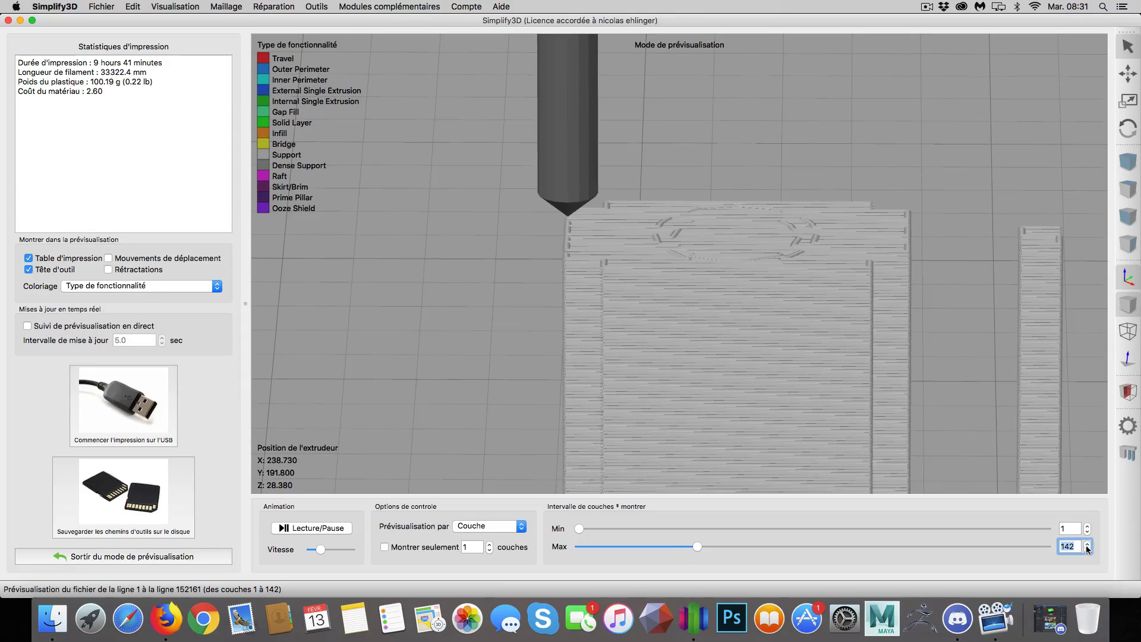
Set the maximum layer to 141 and advance it to 144, checking the separation layers between the support and the handle
{"action": "left_click", "coordinate": [1087, 550]}
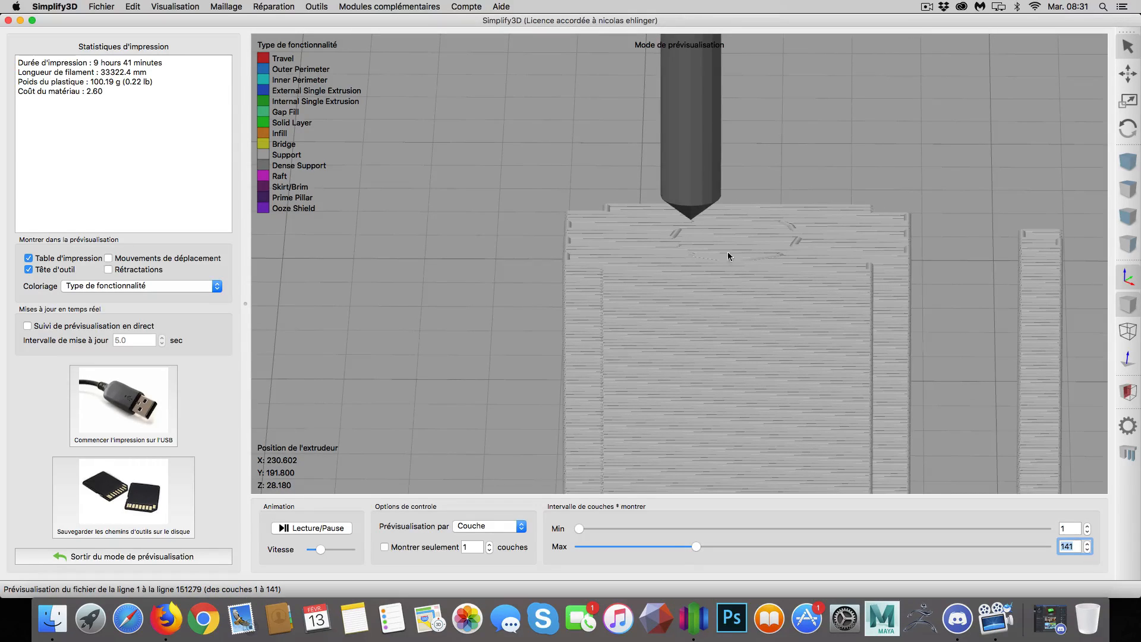
{"action": "left_click", "coordinate": [1087, 543]}
{"action": "left_click", "coordinate": [1087, 544]}
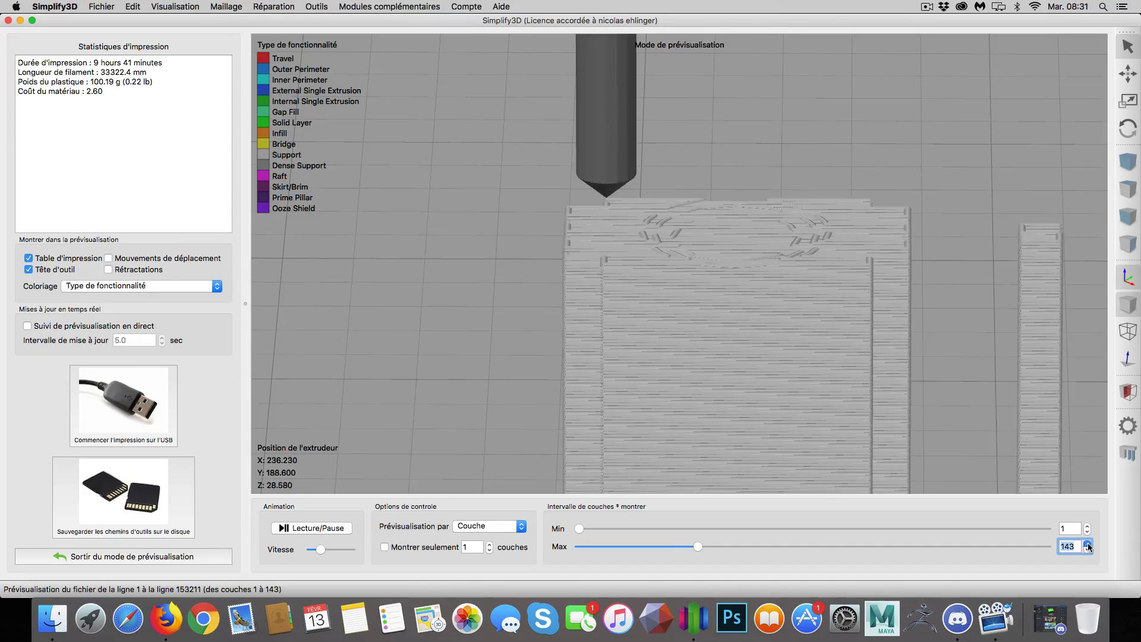
{"action": "left_click", "coordinate": [1087, 543]}
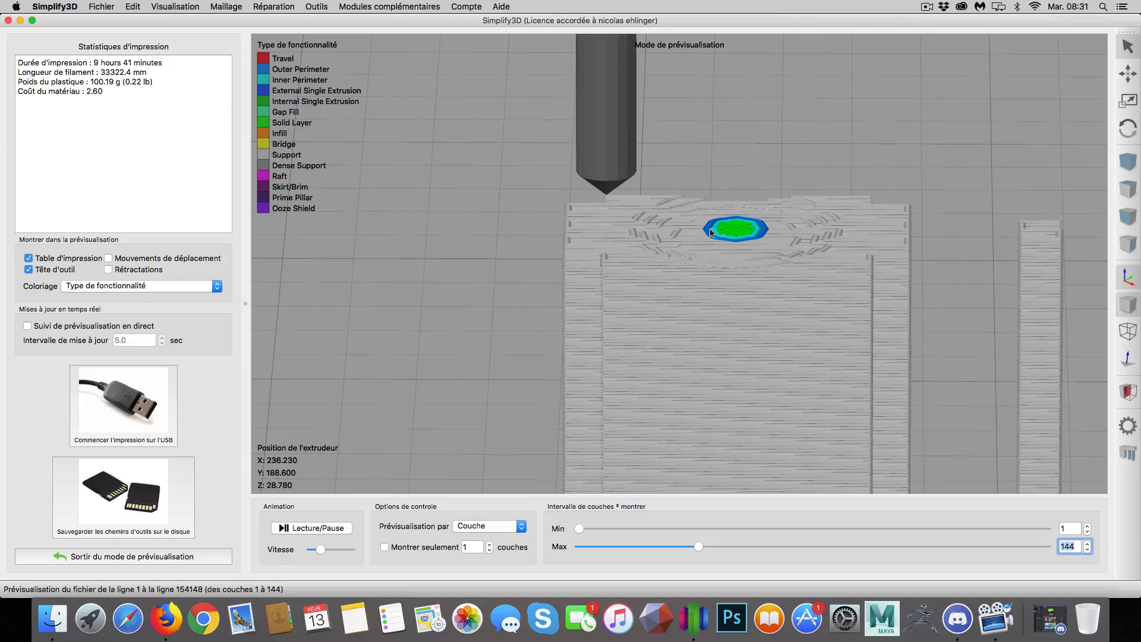
Bring the maximum layer down past 141 and up to 143, rechecking the separation layers below the handle
{"action": "left_click", "coordinate": [1087, 550]}
{"action": "left_click", "coordinate": [1087, 549]}
{"action": "left_click", "coordinate": [1087, 549]}
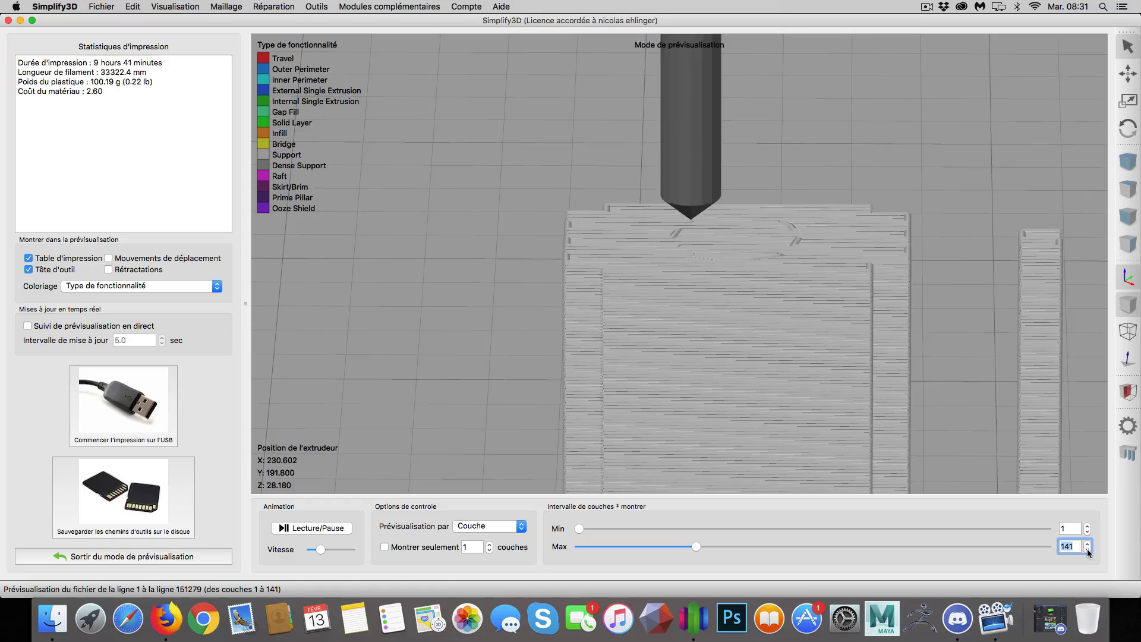
{"action": "left_click", "coordinate": [1087, 549]}
{"action": "left_click", "coordinate": [1086, 543]}
{"action": "left_click", "coordinate": [1086, 543]}
{"action": "left_click", "coordinate": [1086, 543]}
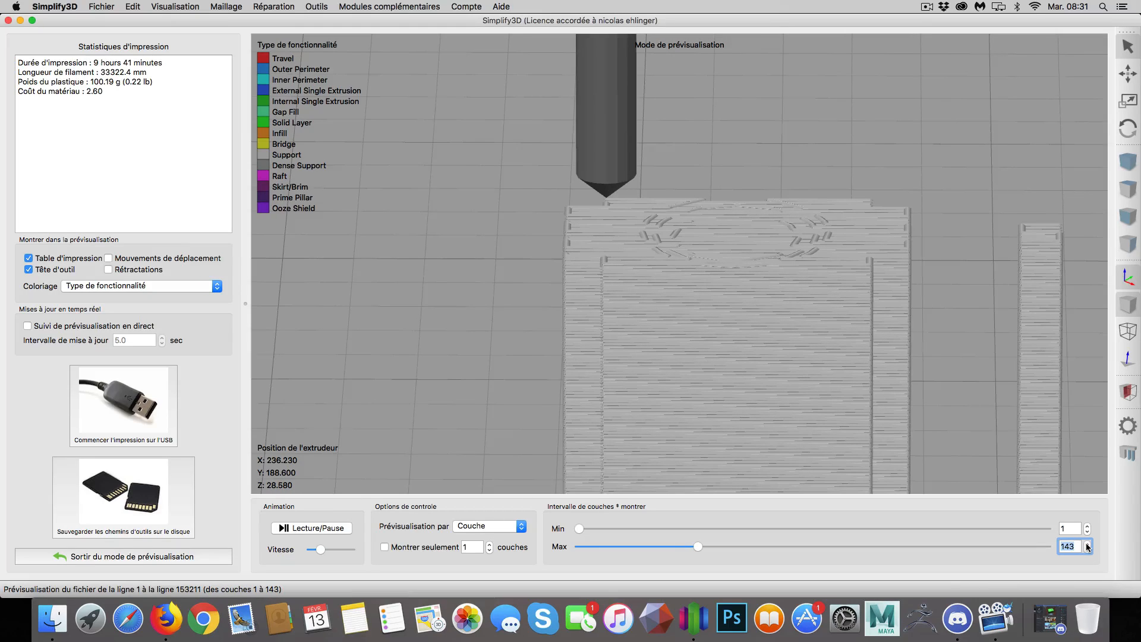
Raise the maximum layer to 164 and examine the spacing between the handle's underside and its support up close
{"action": "left_click", "coordinate": [1087, 543]}
{"action": "left_click", "coordinate": [1086, 544]}
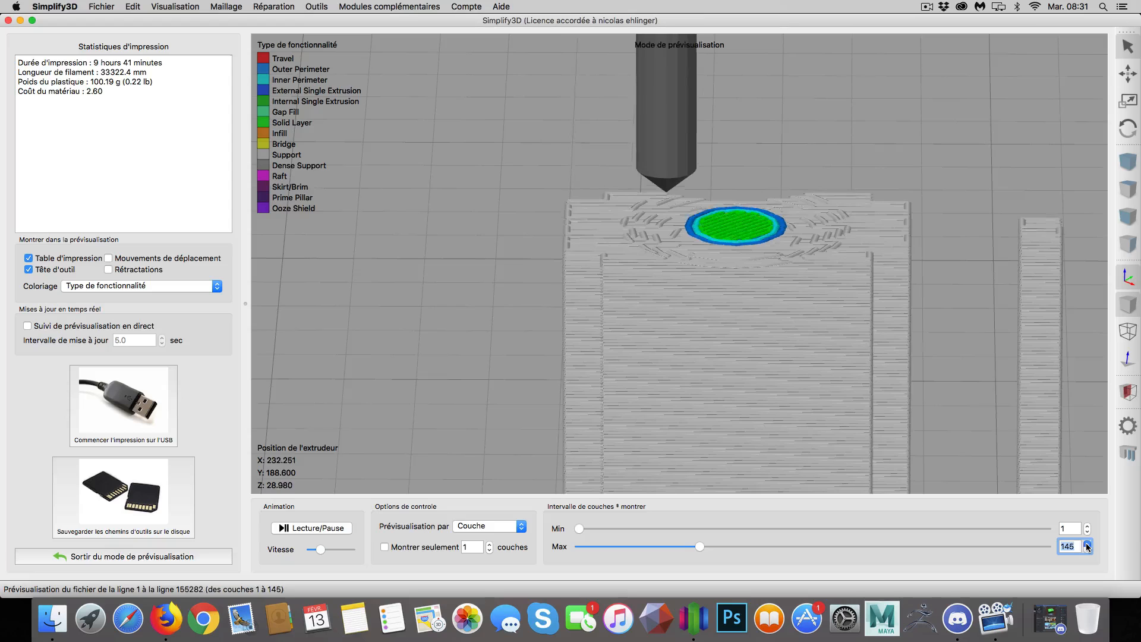
{"action": "left_click", "coordinate": [1086, 544]}
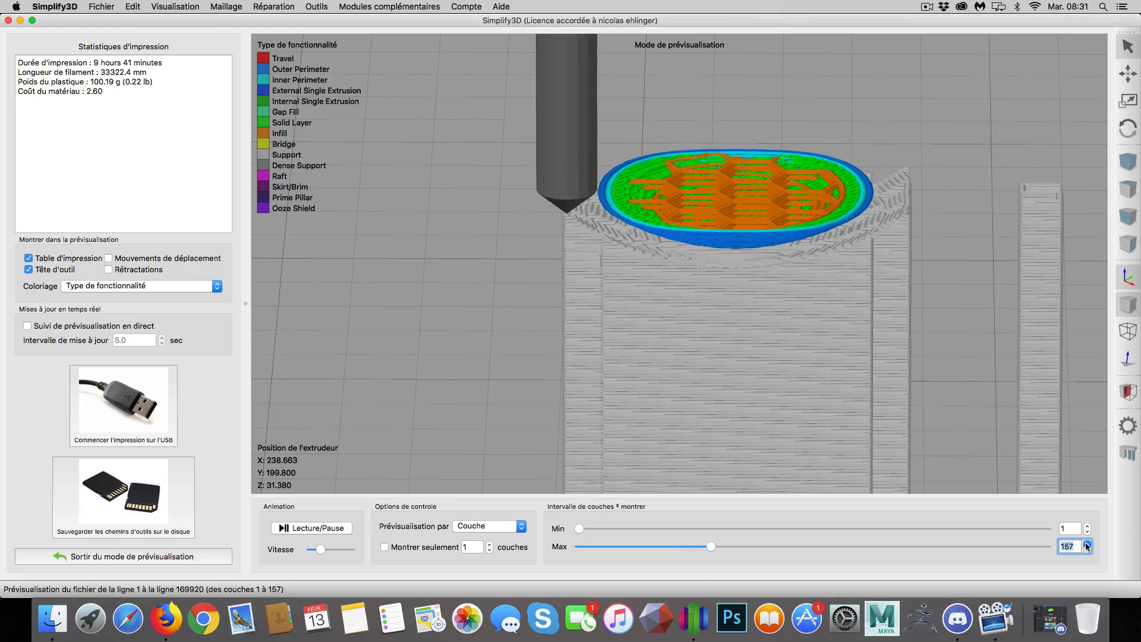
{"action": "left_click", "coordinate": [1086, 544]}
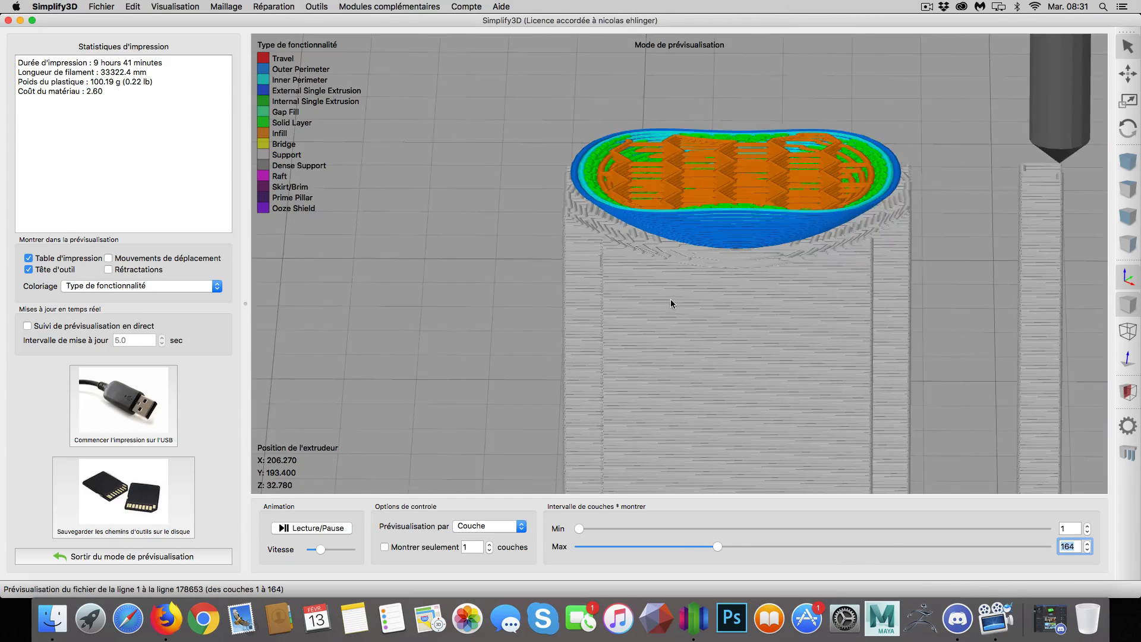
{"action": "scroll", "coordinate": [670, 298], "scroll_direction": "down", "scroll_amount": 5}
{"action": "scroll", "coordinate": [678, 303], "scroll_direction": "up", "scroll_amount": 6}
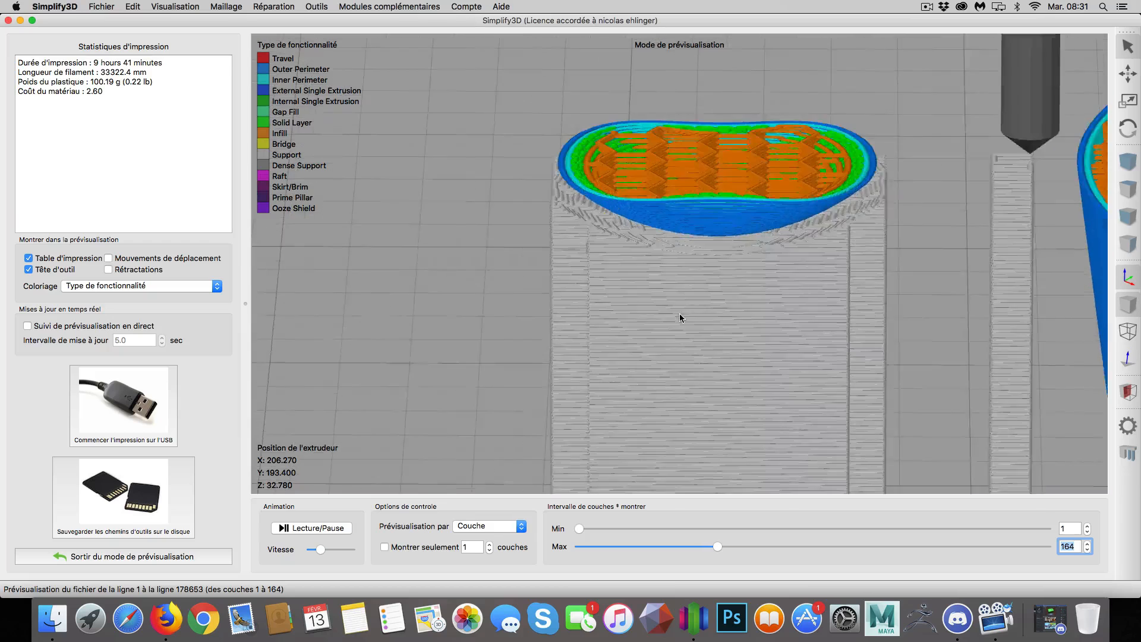
Lower the maximum layer to 140 and raise it to 144, examining the start of the handle up close
{"action": "left_click", "coordinate": [1087, 550]}
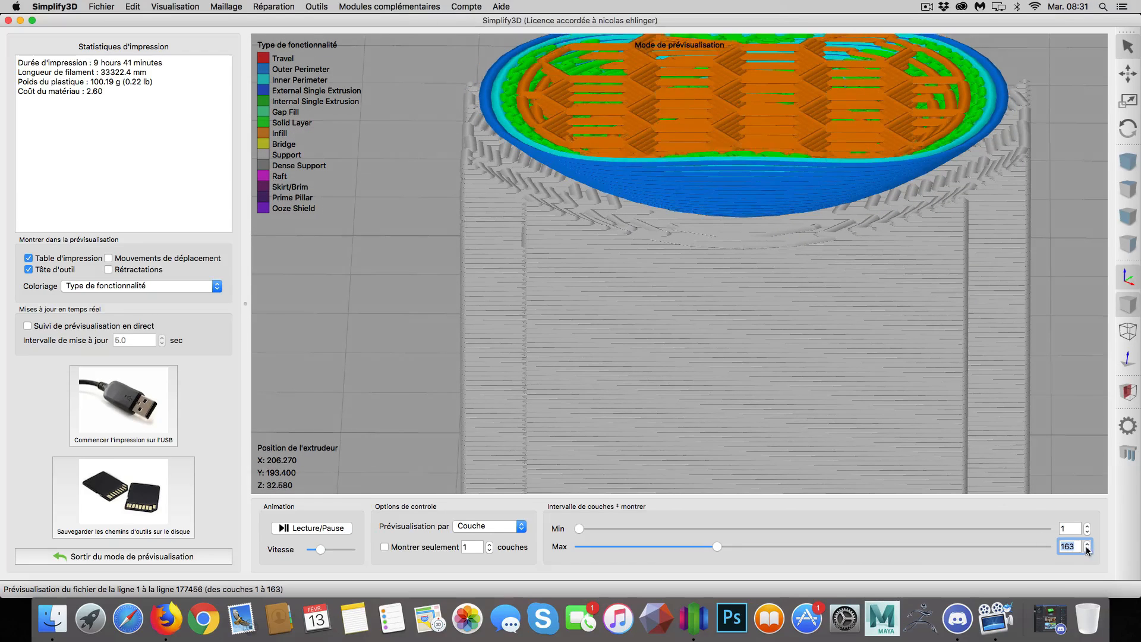
{"action": "left_click", "coordinate": [1086, 548]}
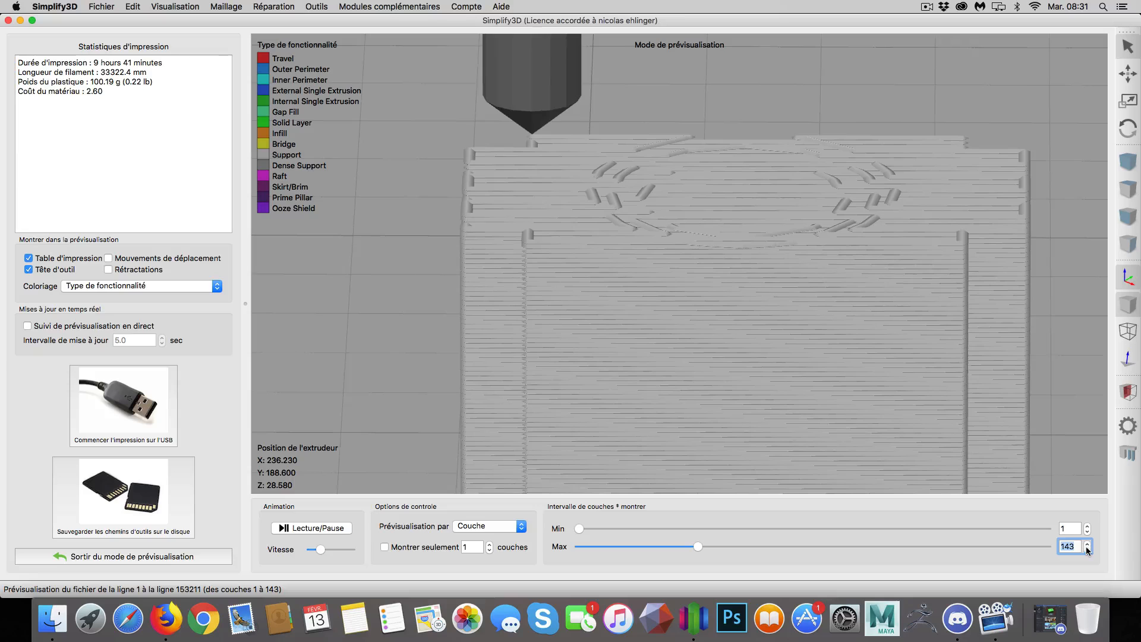
{"action": "left_click", "coordinate": [1087, 550]}
{"action": "left_click", "coordinate": [1086, 546]}
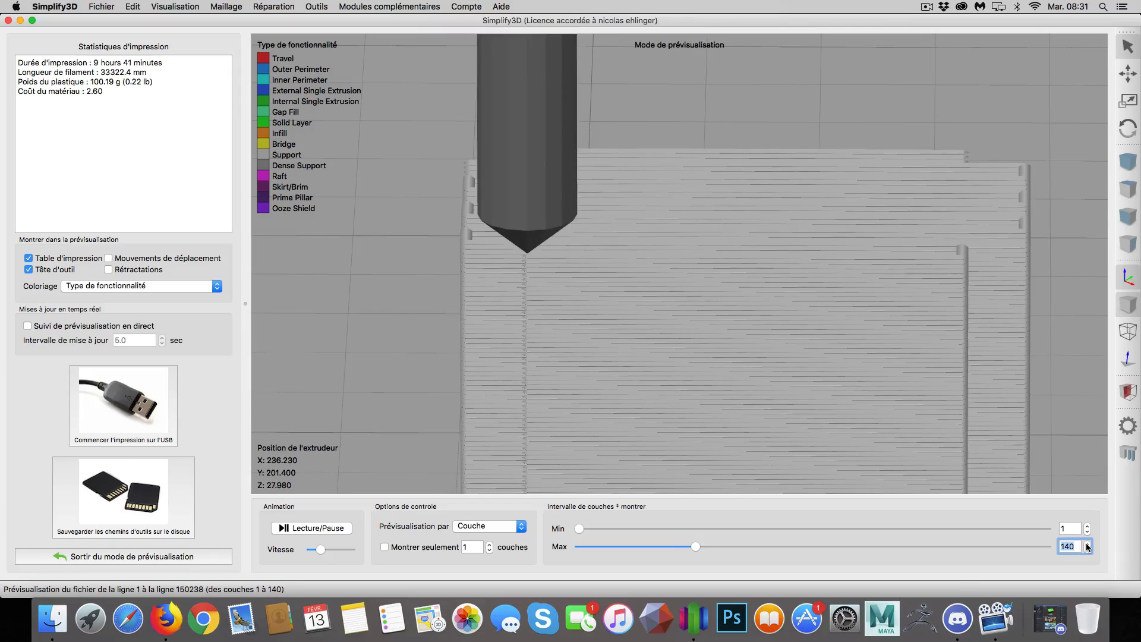
{"action": "left_click", "coordinate": [1088, 546]}
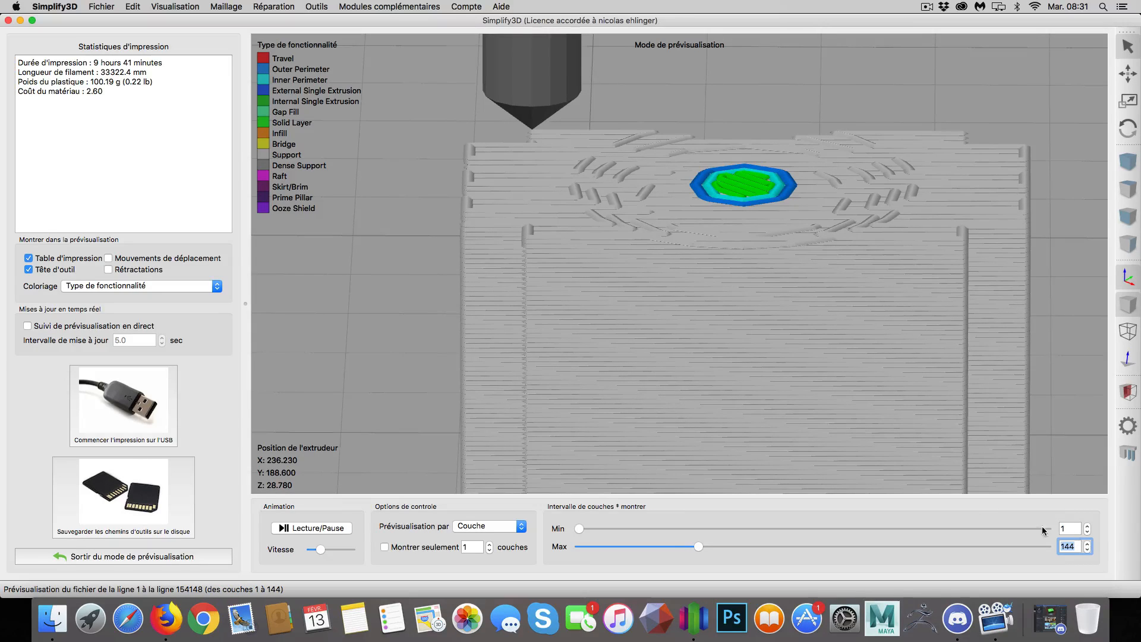
Examine the base of the handle's support from a low angle and reduce the preview's maximum layer to 1
{"action": "left_click_drag", "start_coordinate": [739, 423], "coordinate": [769, 361]}
{"action": "left_click_drag", "start_coordinate": [841, 405], "coordinate": [730, 246]}
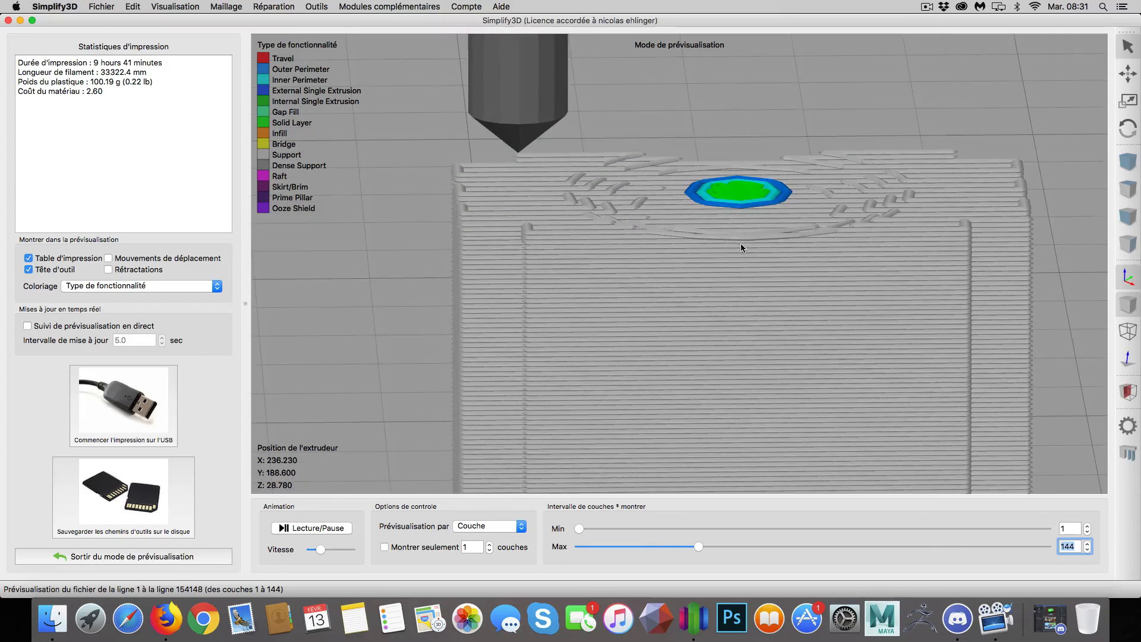
{"action": "scroll", "coordinate": [740, 243], "scroll_direction": "down", "scroll_amount": 4}
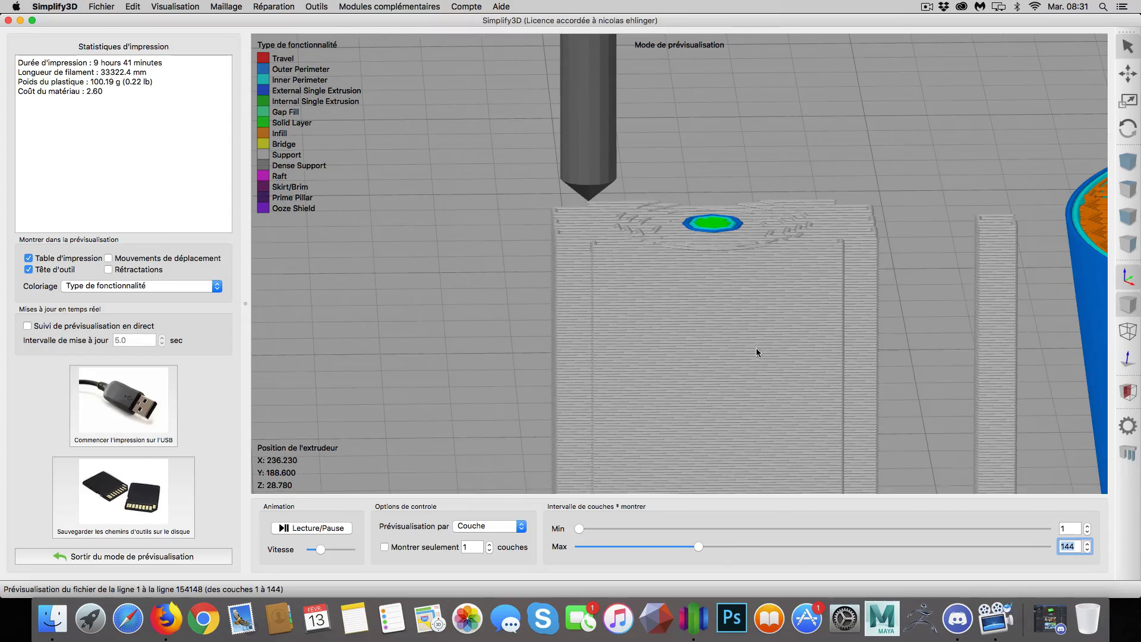
{"action": "left_click_drag", "start_coordinate": [786, 355], "coordinate": [708, 302]}
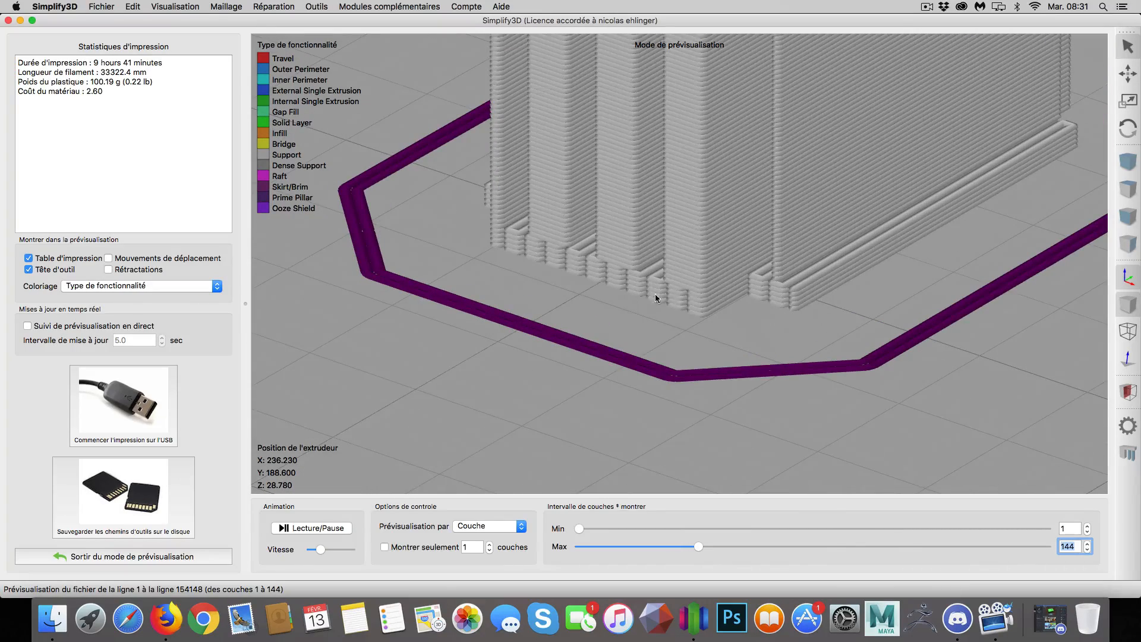
{"action": "left_click_drag", "start_coordinate": [703, 549], "coordinate": [570, 550]}
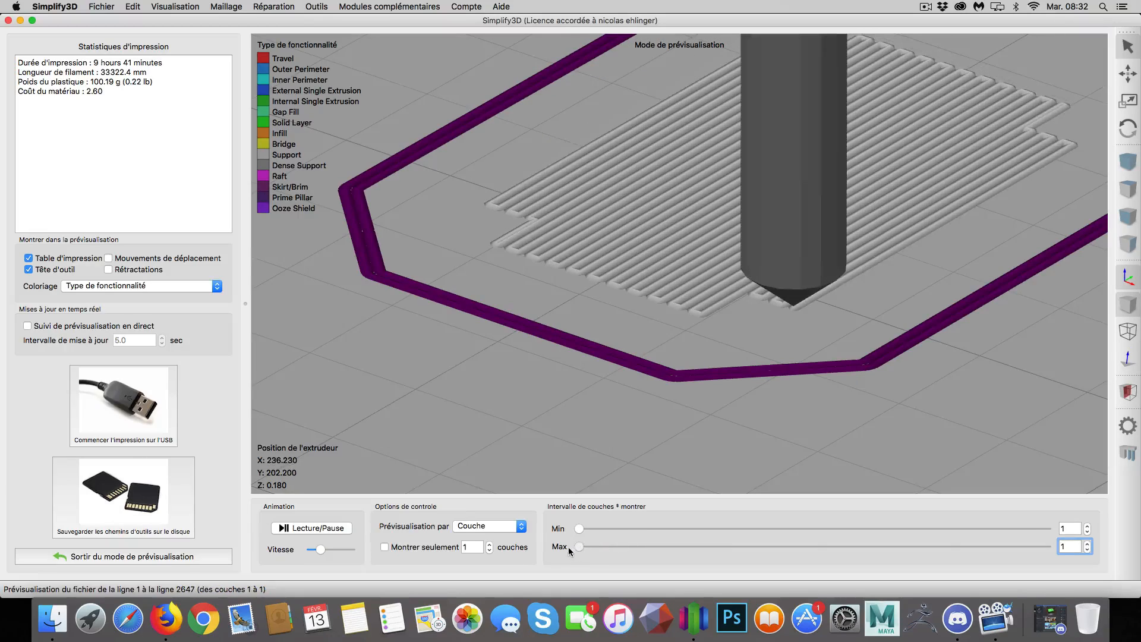
Raise the preview's maximum layer to 8, examining how the support's dense base layers give way to the sparser pattern
{"action": "left_click", "coordinate": [1087, 543]}
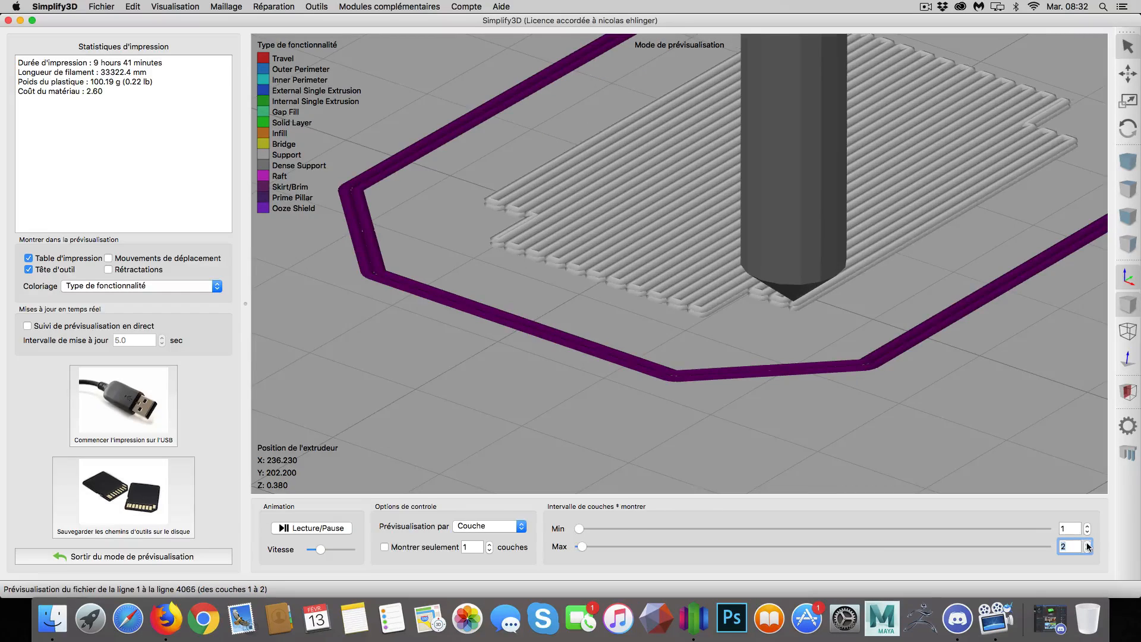
{"action": "left_click", "coordinate": [1087, 544]}
{"action": "left_click", "coordinate": [1088, 544]}
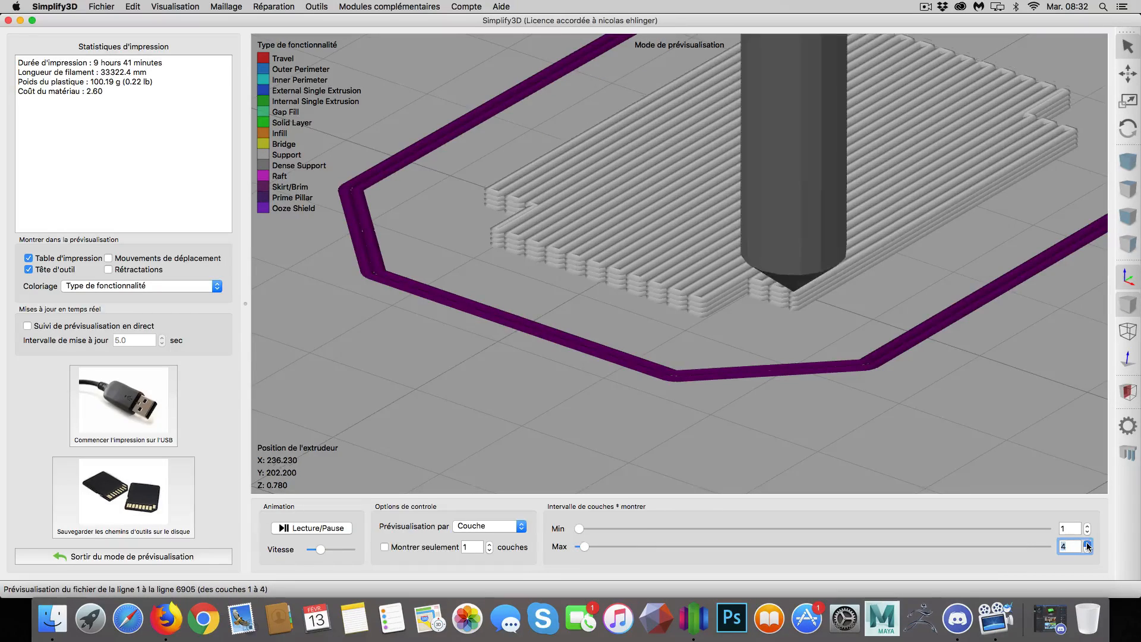
{"action": "left_click", "coordinate": [1087, 543]}
{"action": "left_click", "coordinate": [1088, 543]}
{"action": "left_click", "coordinate": [1087, 543]}
{"action": "left_click", "coordinate": [1087, 544]}
{"action": "left_click", "coordinate": [1088, 543]}
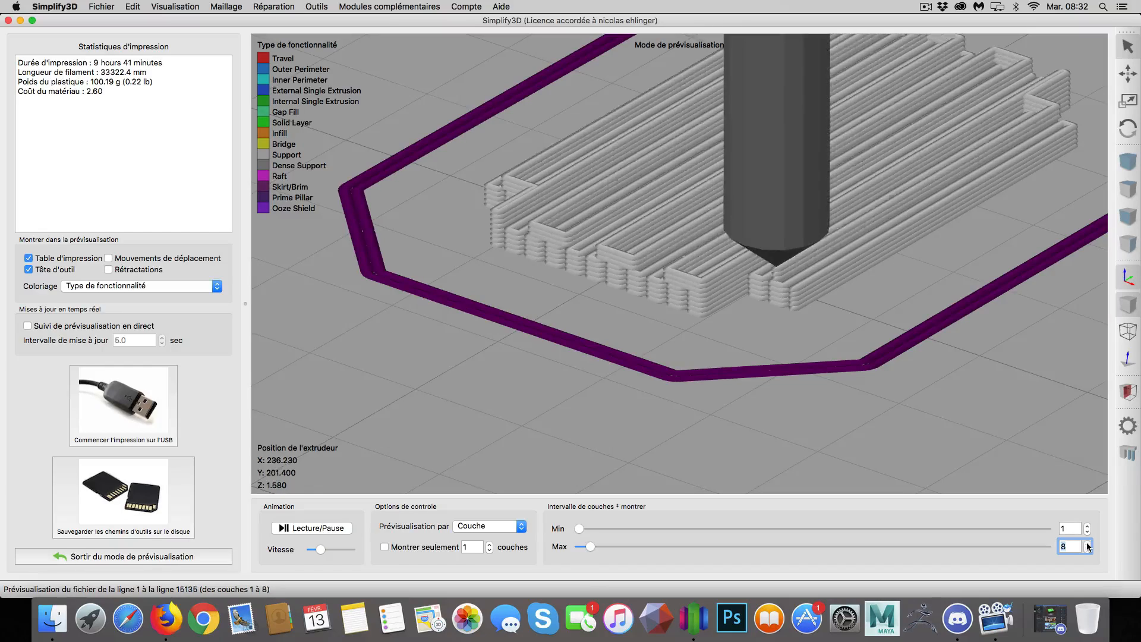
Raise the preview's maximum layer to 21 and examine the sparser support pattern building up above the dense base layers
{"action": "left_click", "coordinate": [1087, 543]}
{"action": "left_click", "coordinate": [1088, 544]}
{"action": "left_click", "coordinate": [1087, 543]}
{"action": "left_click", "coordinate": [1088, 543]}
{"action": "left_click", "coordinate": [1088, 543]}
{"action": "left_click", "coordinate": [1088, 544]}
{"action": "left_click", "coordinate": [1088, 544]}
{"action": "left_click", "coordinate": [1087, 544]}
{"action": "left_click", "coordinate": [1087, 544]}
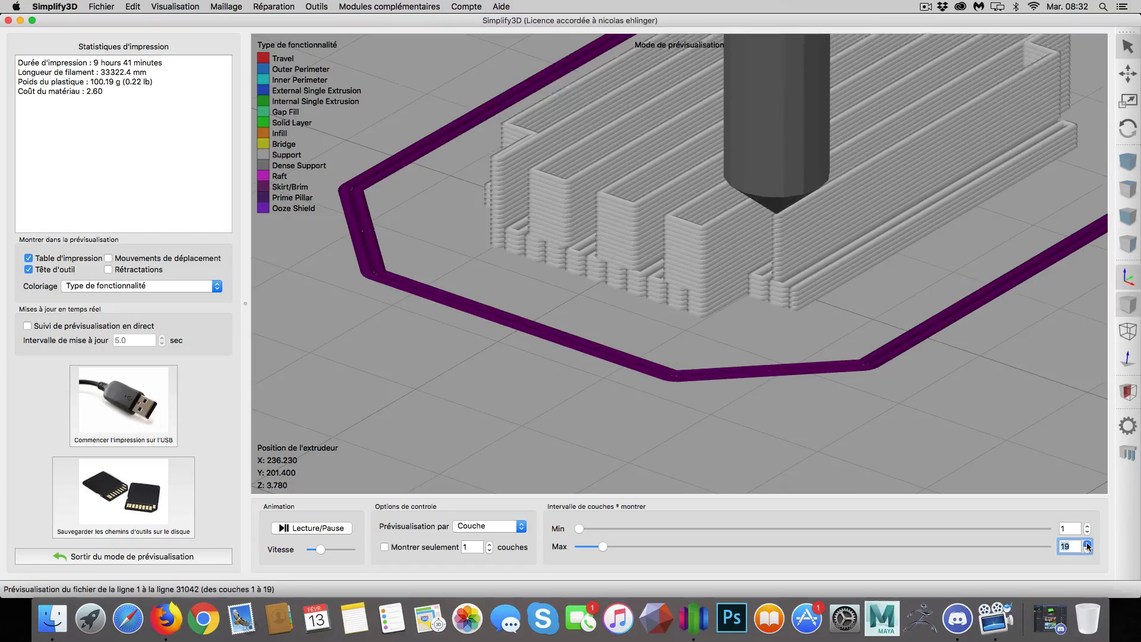
{"action": "left_click", "coordinate": [1087, 544]}
{"action": "left_click", "coordinate": [1087, 544]}
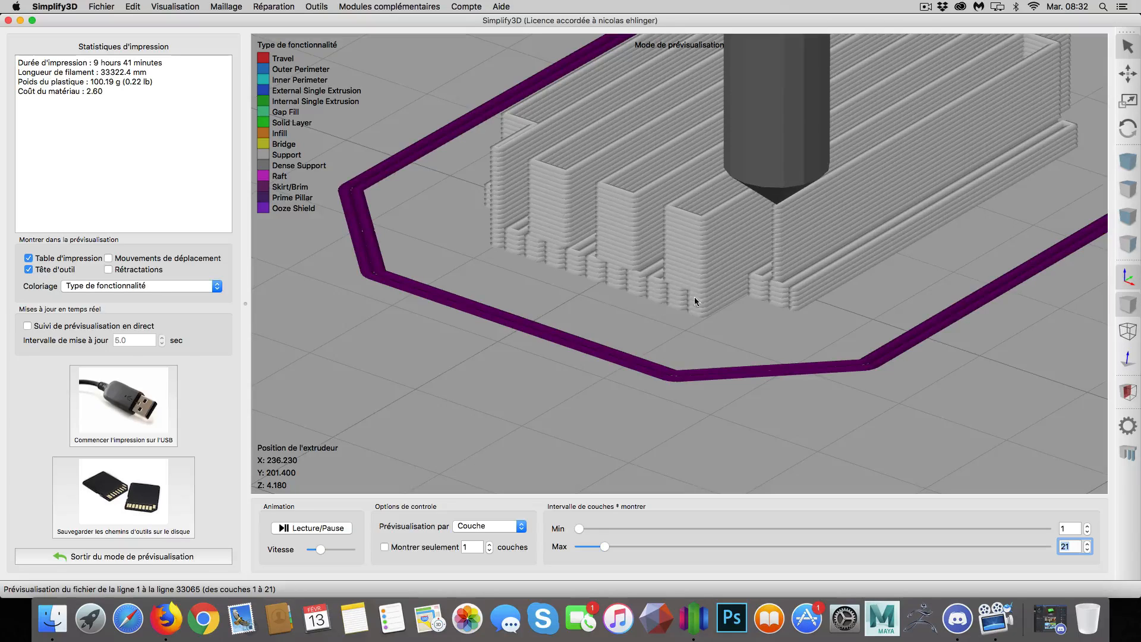
Raise the preview's maximum layer to 132 and examine the full height of the support columns beside the cup
{"action": "scroll", "coordinate": [685, 265], "scroll_direction": "down", "scroll_amount": 5}
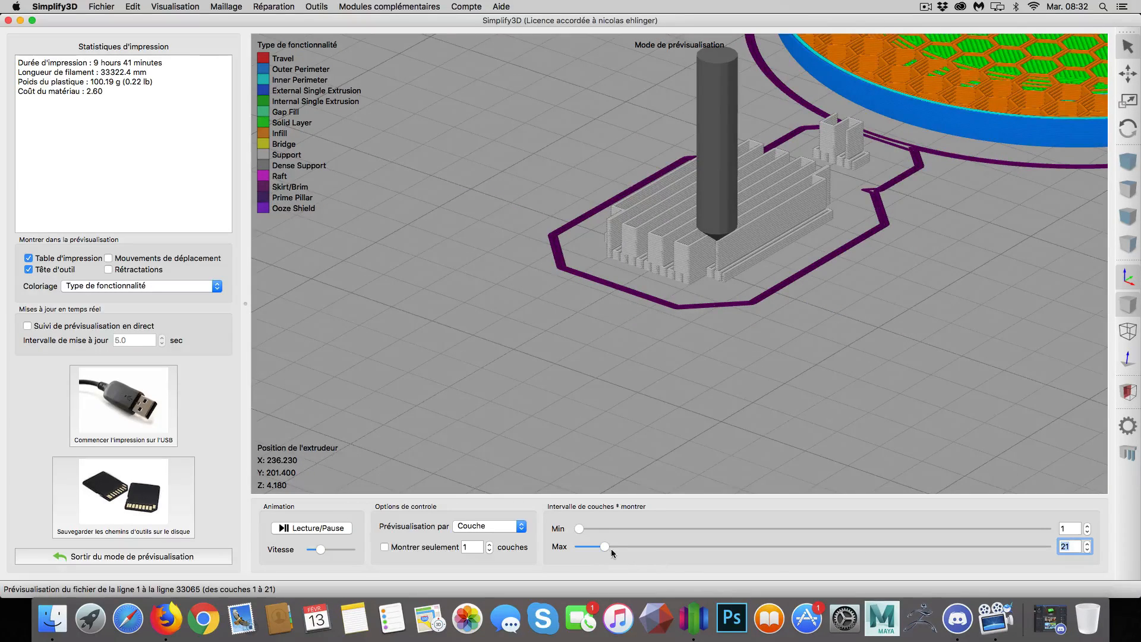
{"action": "left_click_drag", "start_coordinate": [644, 547], "coordinate": [689, 547]}
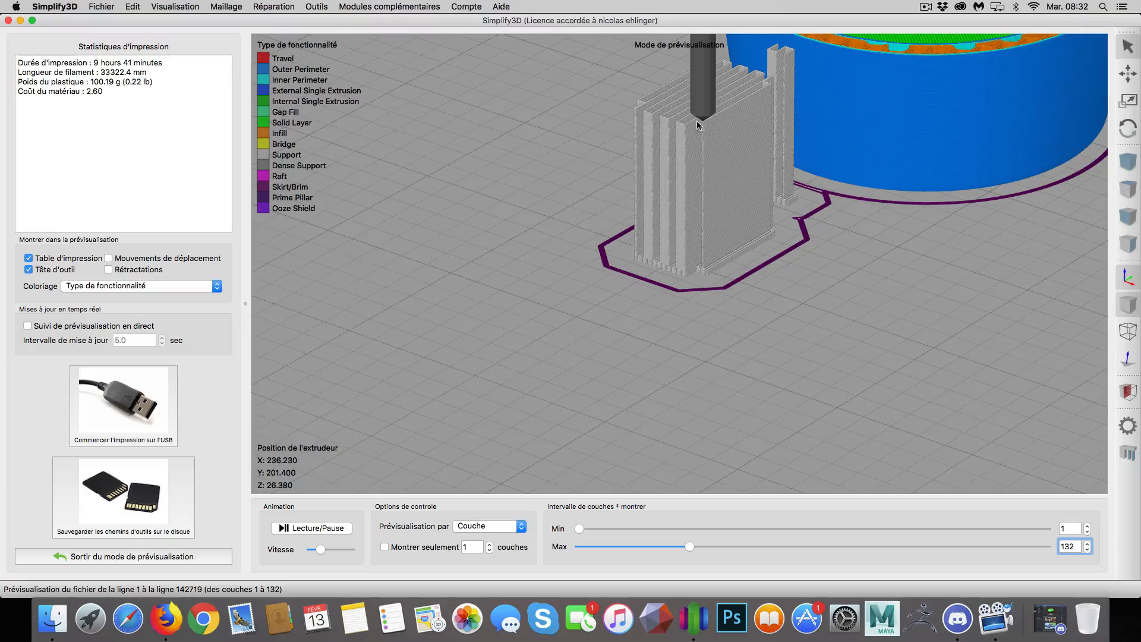
{"action": "scroll", "coordinate": [760, 169], "scroll_direction": "down", "scroll_amount": 5}
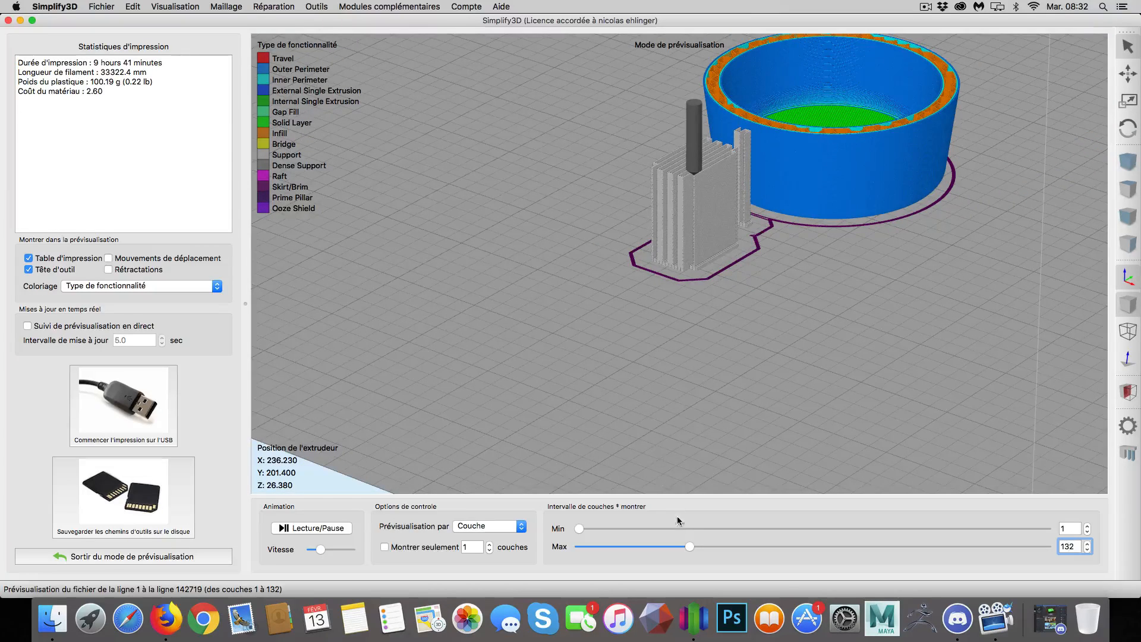
Raise the preview's maximum layer to 252 and examine the partly printed handle and its supports from the side
{"action": "left_click_drag", "start_coordinate": [690, 544], "coordinate": [806, 548]}
{"action": "left_click_drag", "start_coordinate": [814, 349], "coordinate": [580, 261]}
{"action": "right_click_drag", "start_coordinate": [689, 271], "coordinate": [824, 374]}
{"action": "scroll", "coordinate": [820, 377], "scroll_direction": "up", "scroll_amount": 5}
{"action": "left_click_drag", "start_coordinate": [818, 378], "coordinate": [688, 360]}
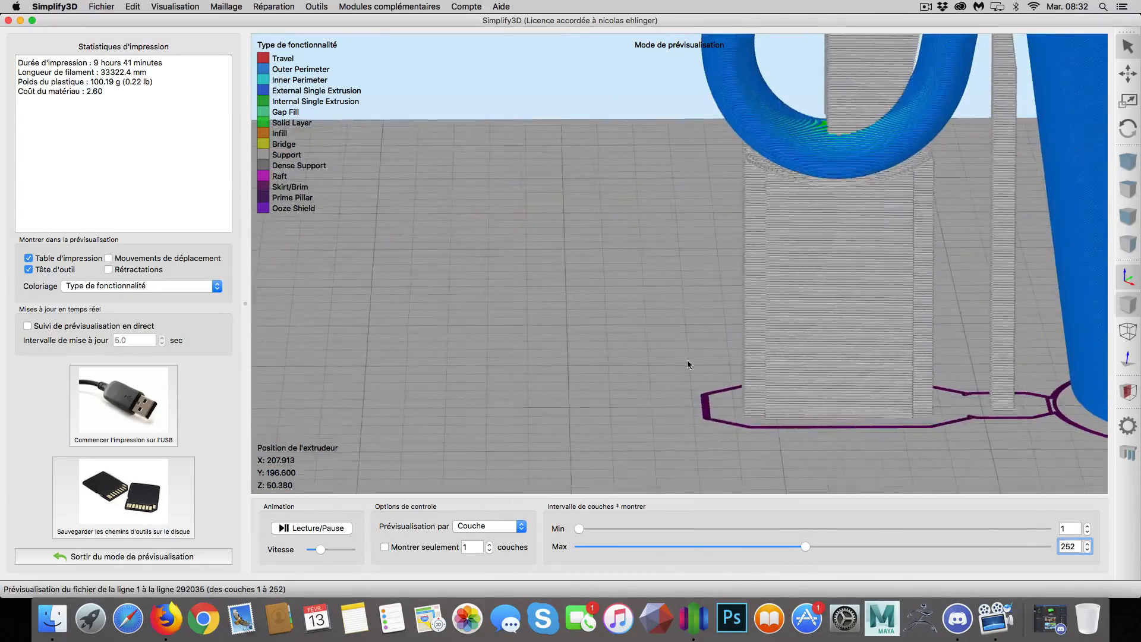
{"action": "scroll", "coordinate": [826, 333], "scroll_direction": "up", "scroll_amount": 1}
{"action": "scroll", "coordinate": [752, 387], "scroll_direction": "down", "scroll_amount": 5}
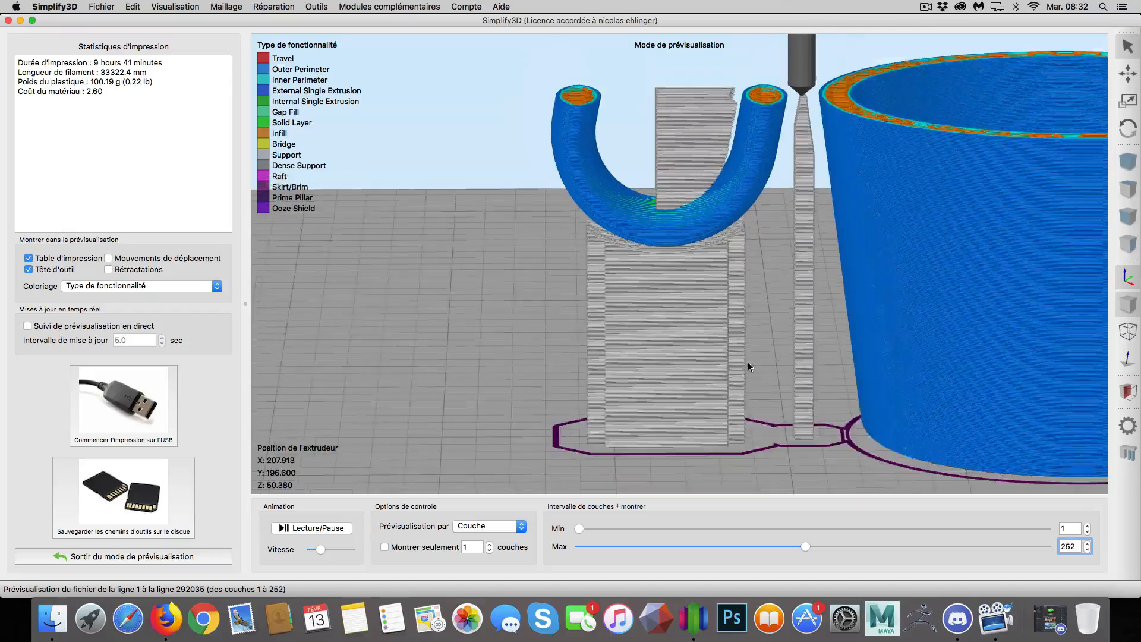
{"action": "left_click_drag", "start_coordinate": [649, 359], "coordinate": [676, 367]}
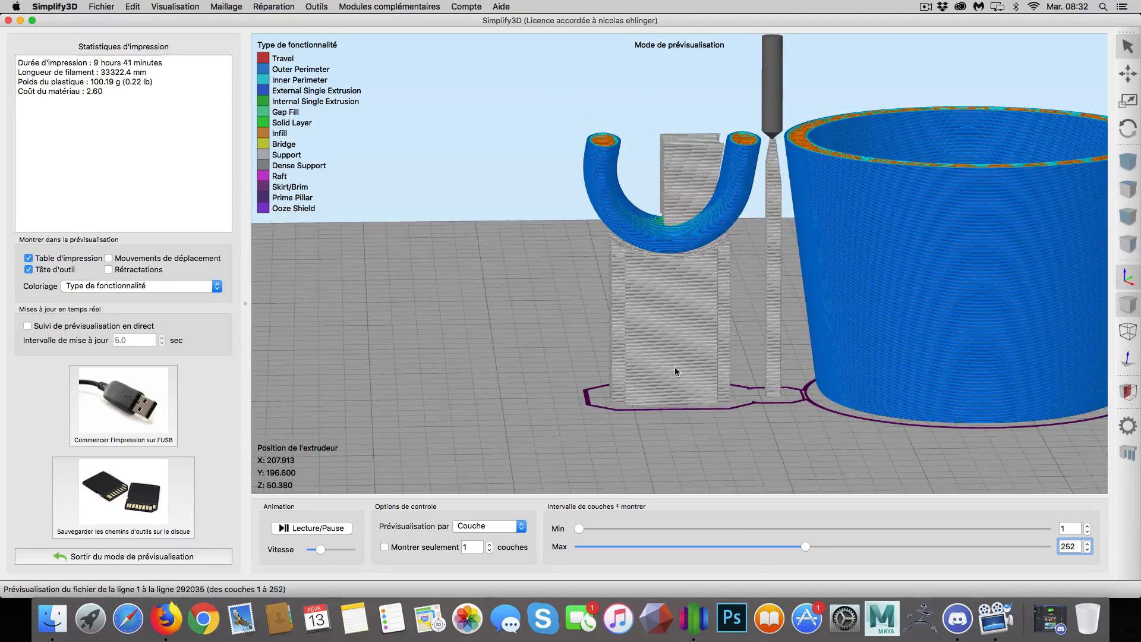
Lower the preview's maximum layer to 148 and examine up close where the handle starts on its support
{"action": "left_click_drag", "start_coordinate": [804, 546], "coordinate": [702, 546]}
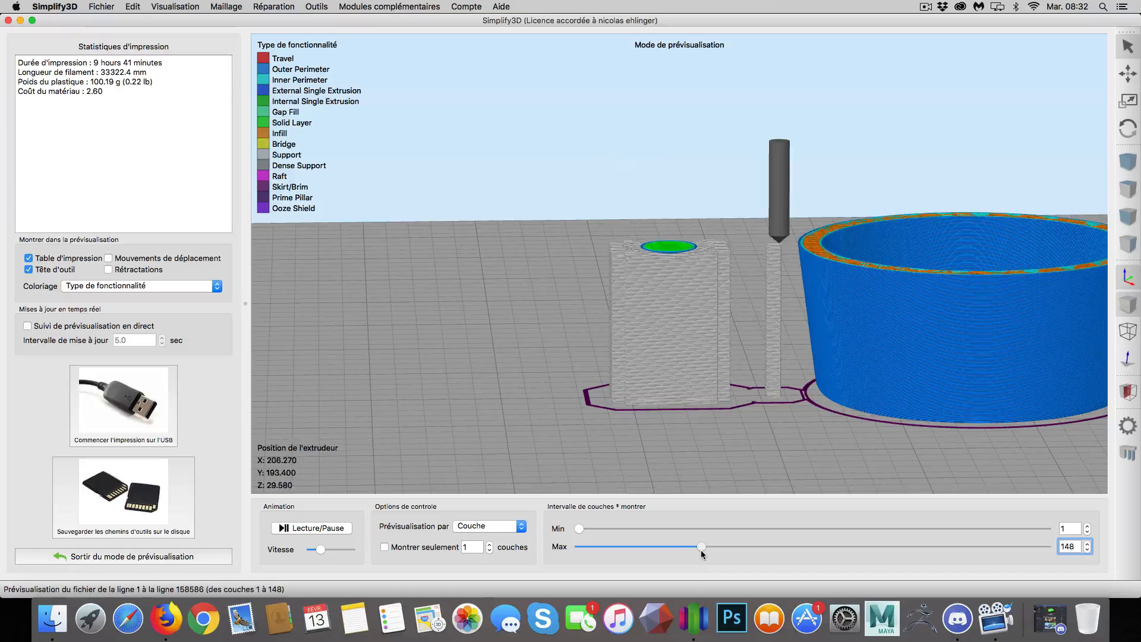
{"action": "scroll", "coordinate": [529, 303], "scroll_direction": "up", "scroll_amount": 3}
{"action": "scroll", "coordinate": [529, 300], "scroll_direction": "up", "scroll_amount": 2}
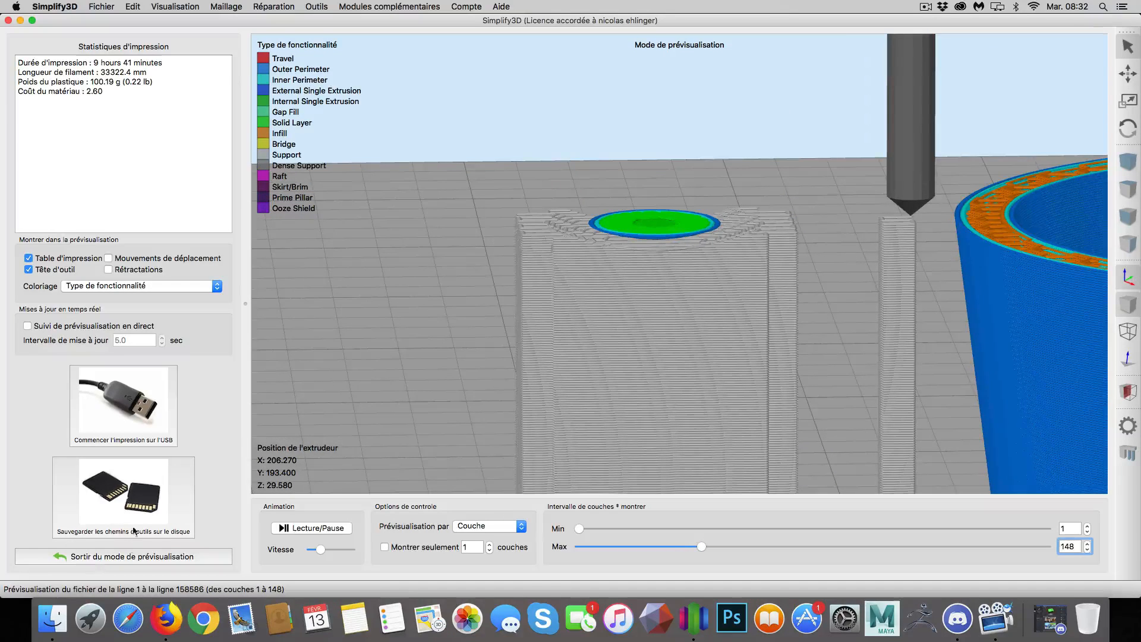
Leave the preview and set Process1's horizontal support offset from the part to 0.20 mm and its upper vertical separation layers to 0
{"action": "left_click", "coordinate": [124, 558]}
{"action": "double_click", "coordinate": [142, 341]}
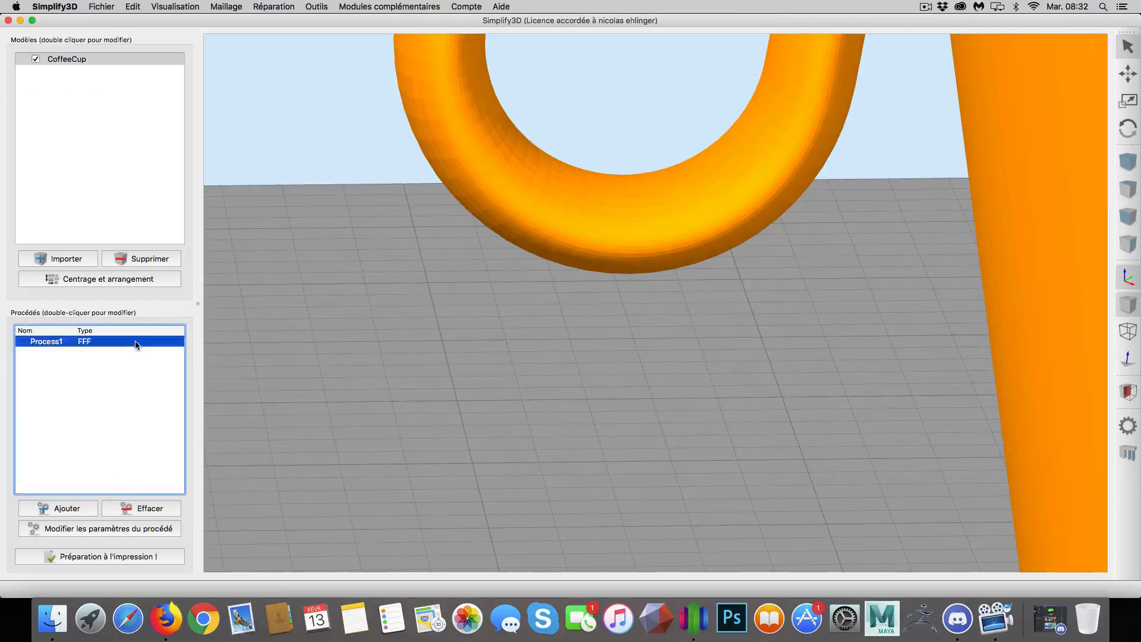
{"action": "left_click", "coordinate": [410, 158]}
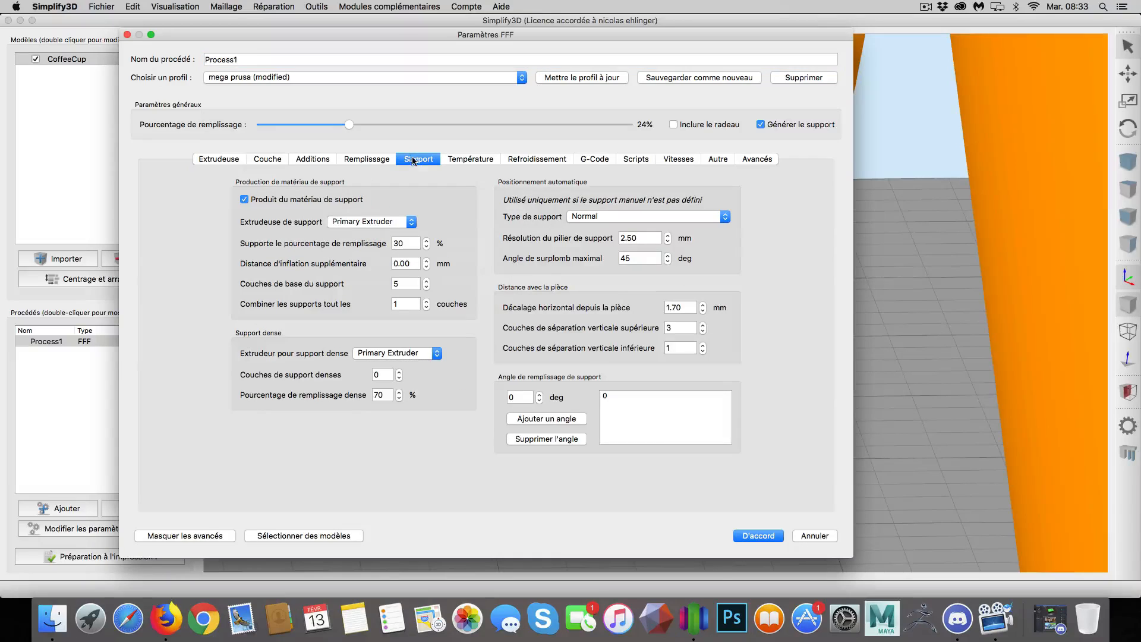
{"action": "left_click", "coordinate": [702, 310]}
{"action": "left_click", "coordinate": [703, 310]}
{"action": "left_click", "coordinate": [703, 310]}
{"action": "left_click", "coordinate": [703, 310]}
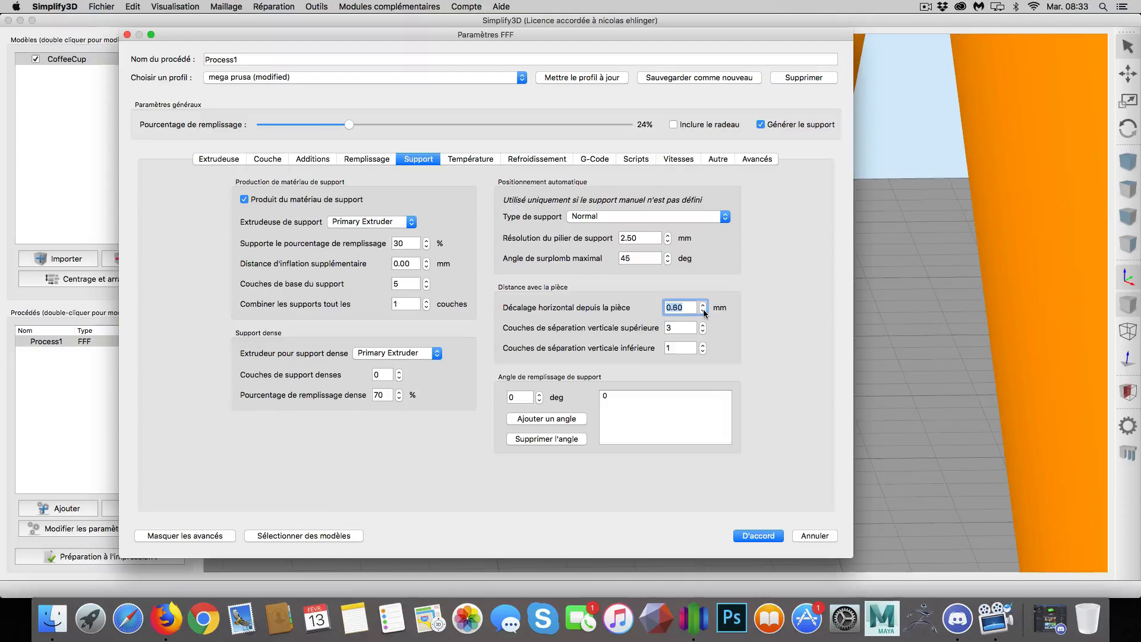
{"action": "left_click", "coordinate": [703, 310]}
{"action": "left_click", "coordinate": [703, 311]}
{"action": "left_click", "coordinate": [703, 331]}
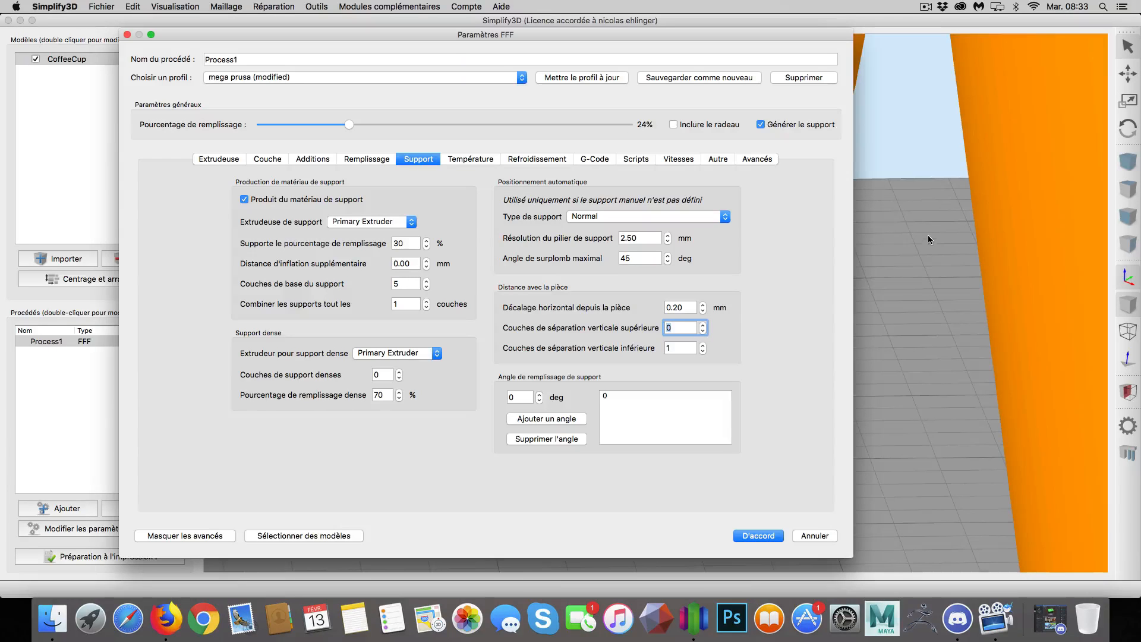
{"action": "left_click", "coordinate": [925, 7]}
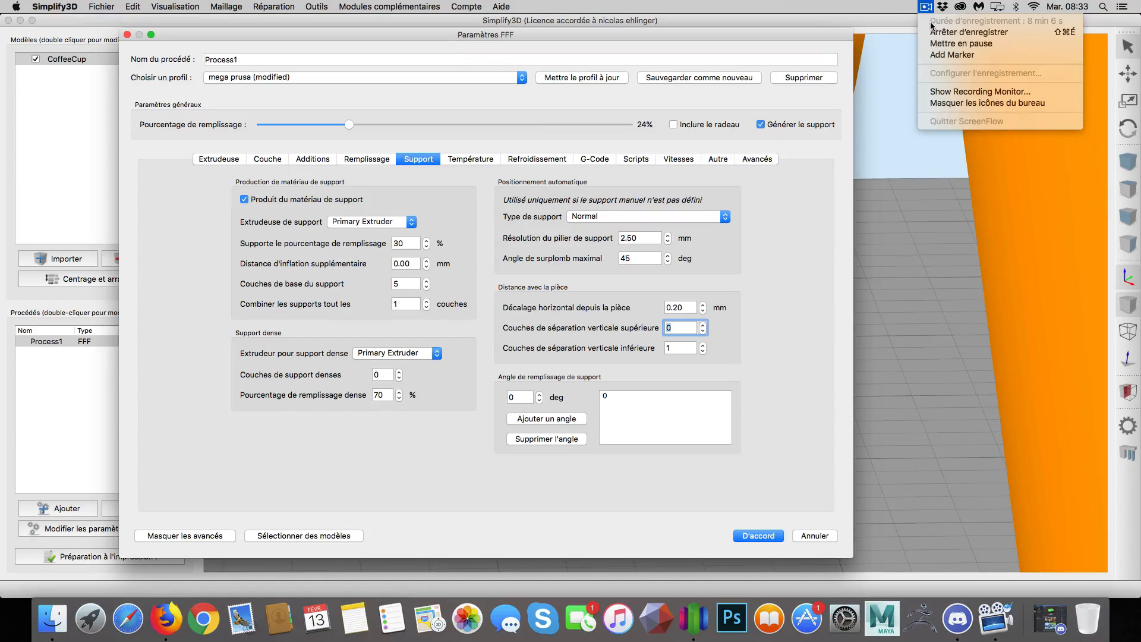